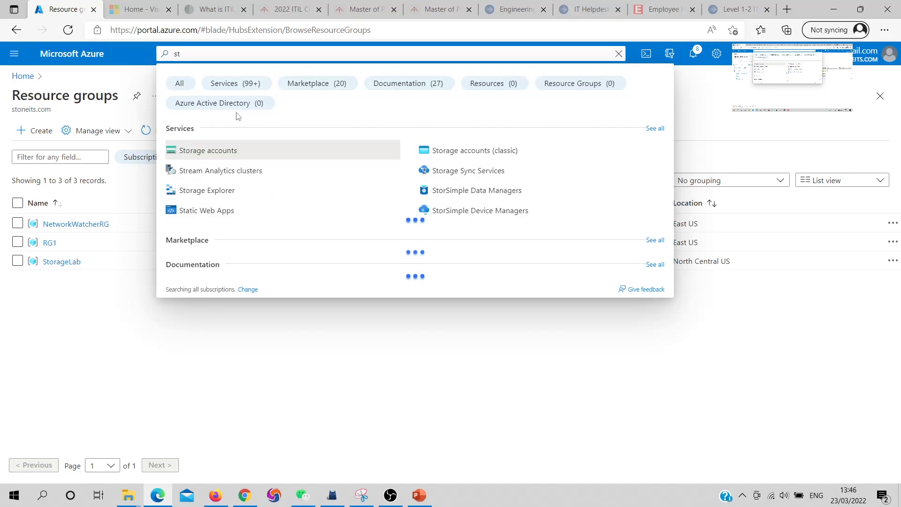
Create a new resource group named RGStorage for the storage account
key(Escape)
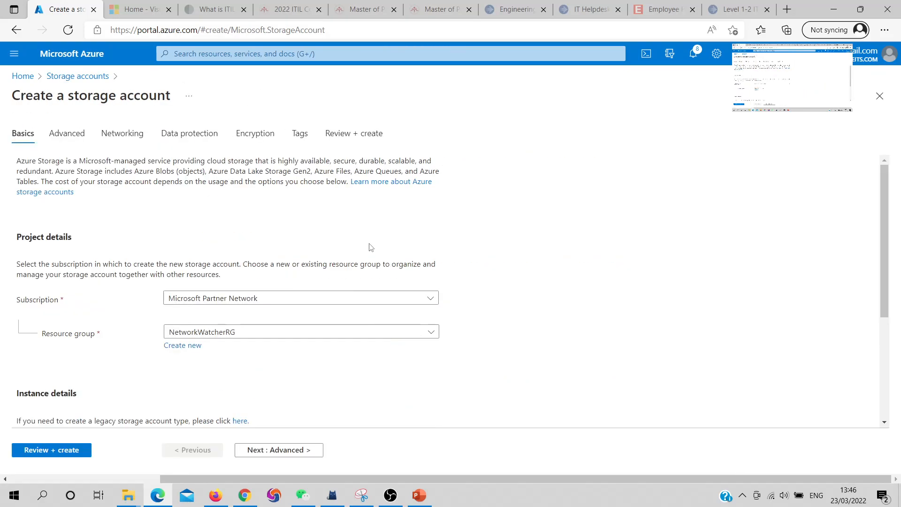
click(182, 345)
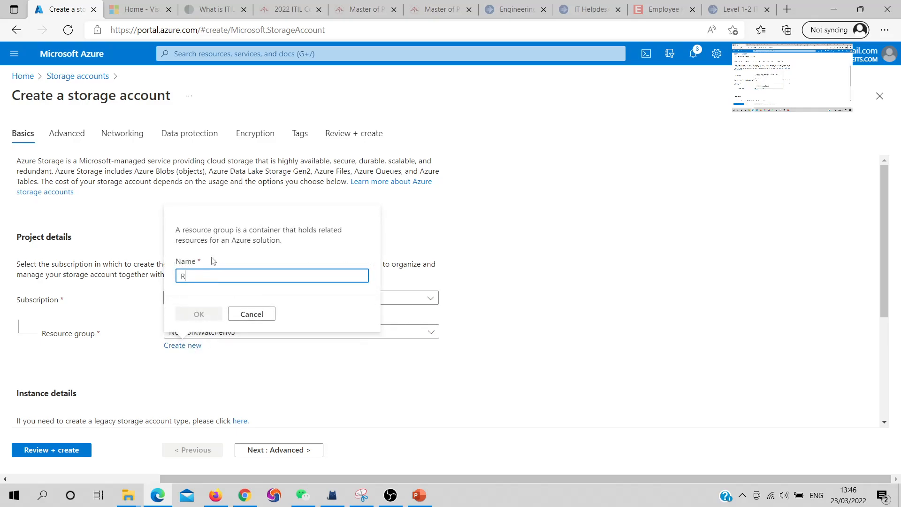
text(RGStorage)
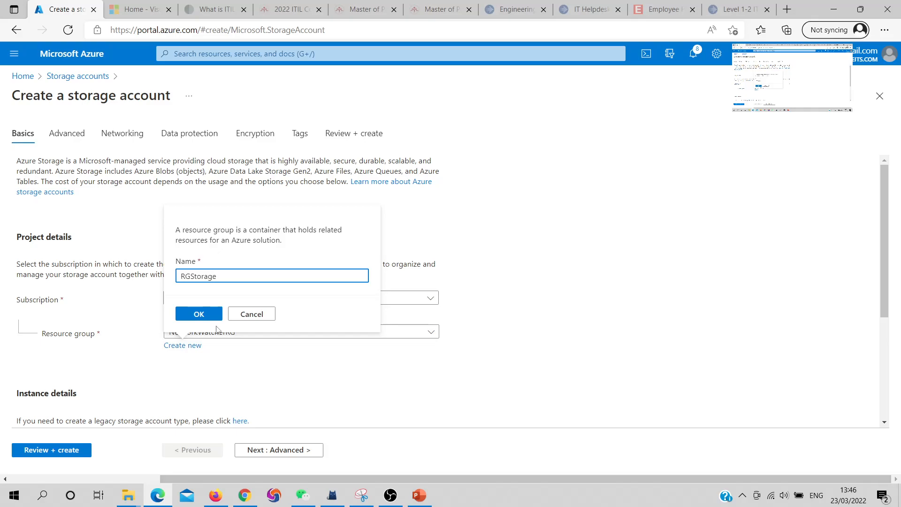
click(216, 318)
Name the storage account storagelab1001
scroll(229, 369, down, 3)
click(228, 325)
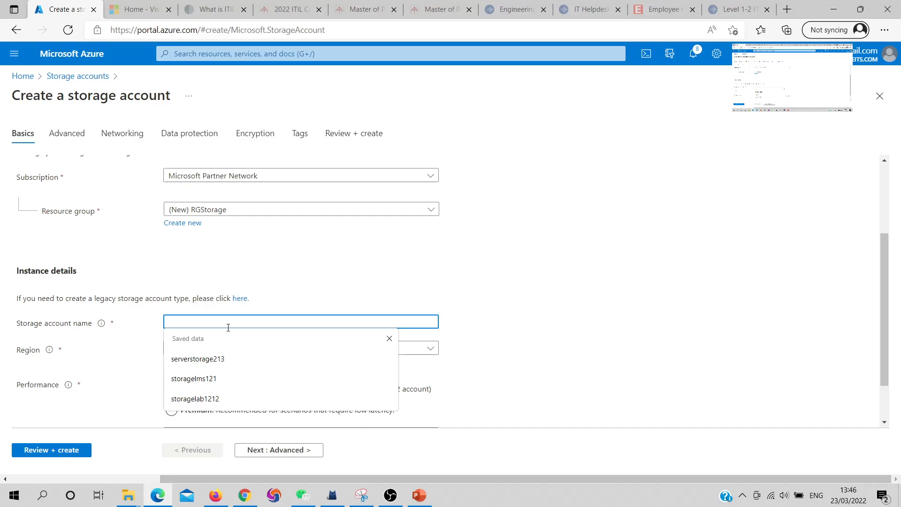
click(197, 398)
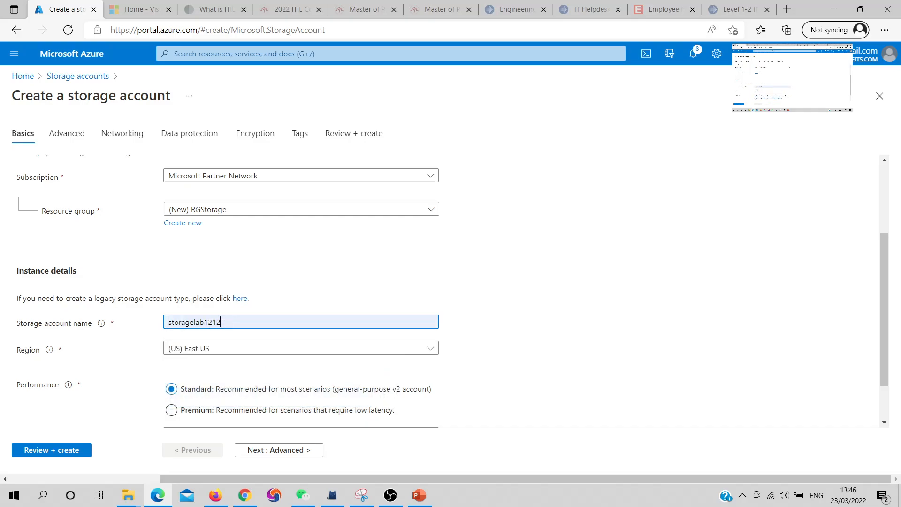
key(BackSpace)
key(BackSpace)
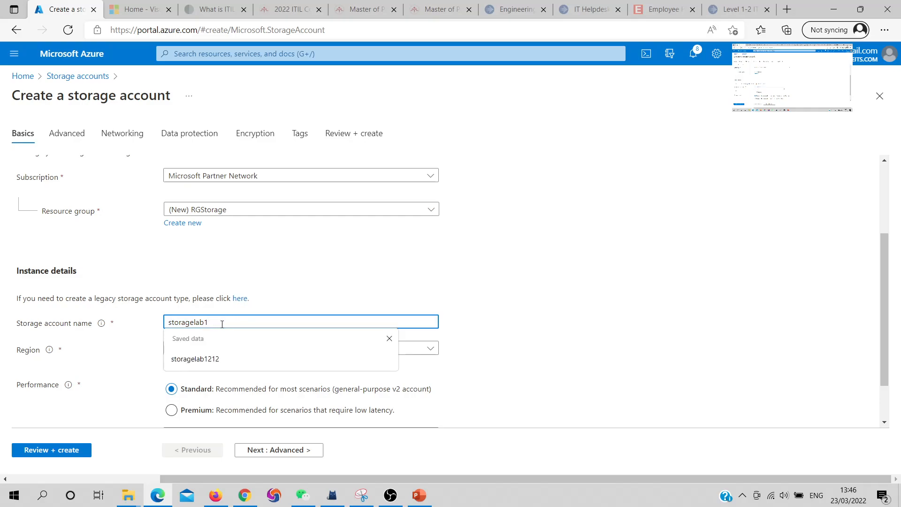
text(001)
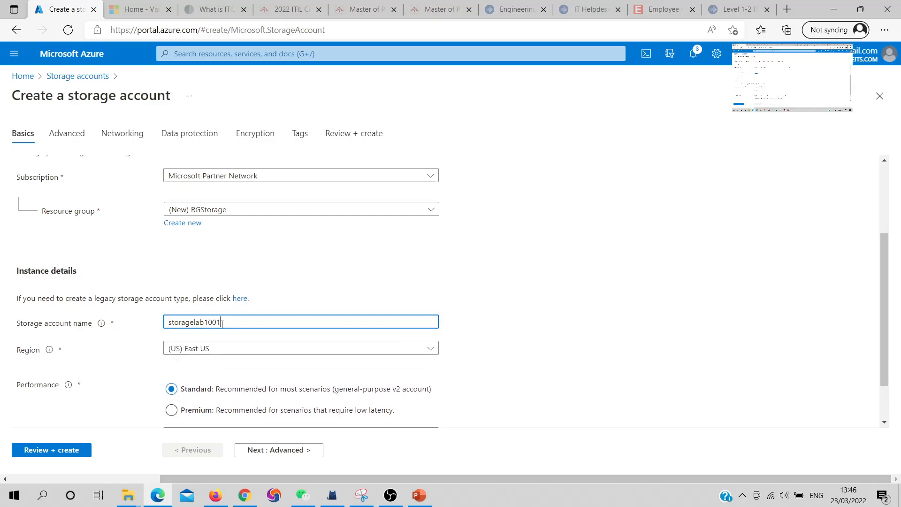
Set the storage account region to (US) South Central US
click(249, 352)
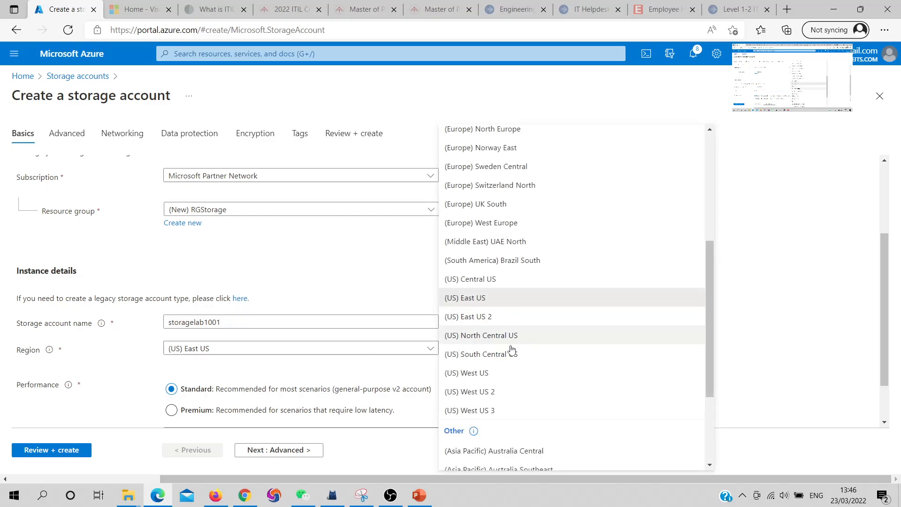
click(508, 355)
scroll(315, 334, down, 1)
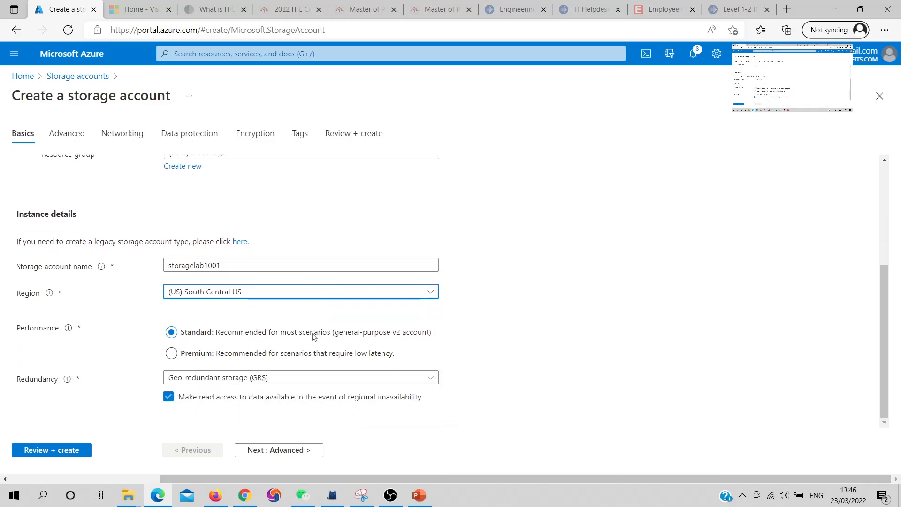
Try Premium performance and its account types, then revert performance to Standard
click(173, 353)
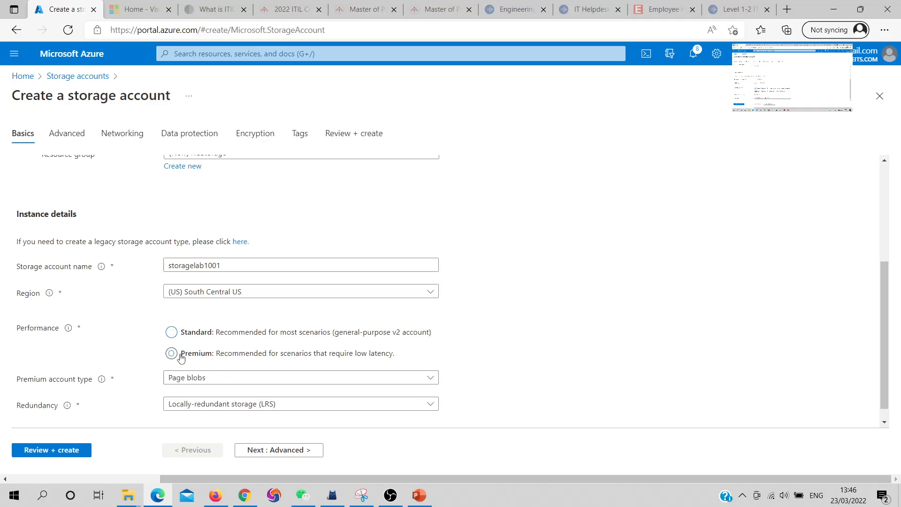
scroll(170, 350, down, 1)
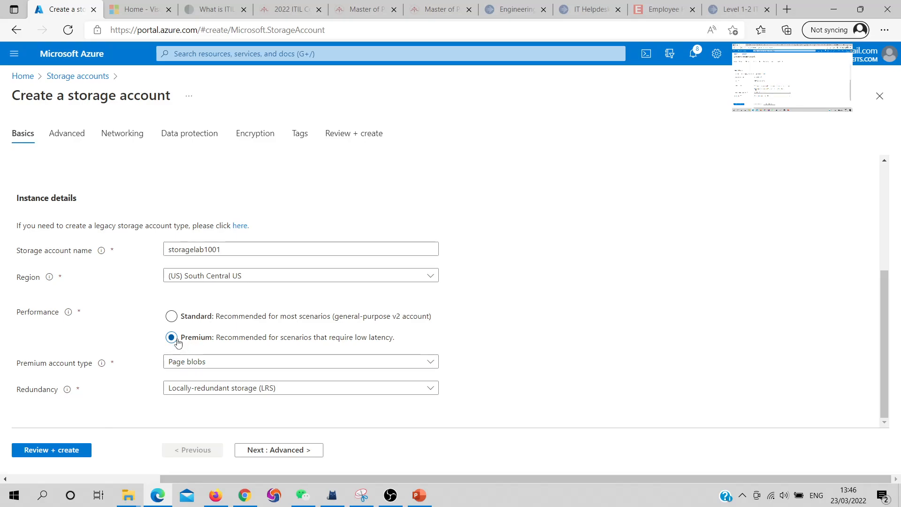
mouse_move(179, 388)
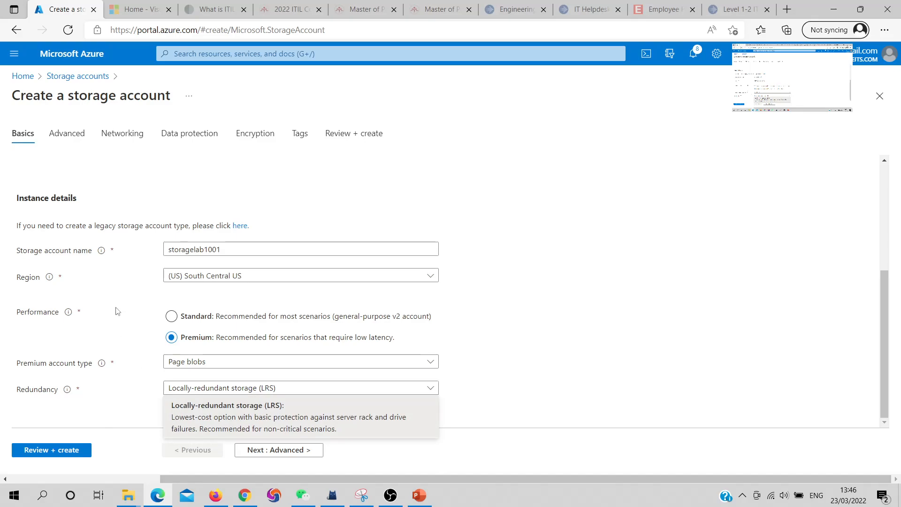
click(173, 361)
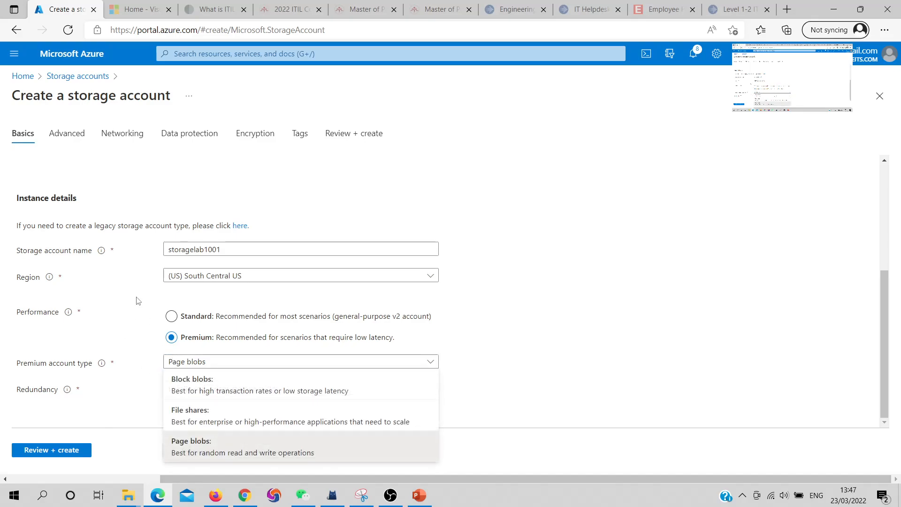
click(174, 360)
click(172, 317)
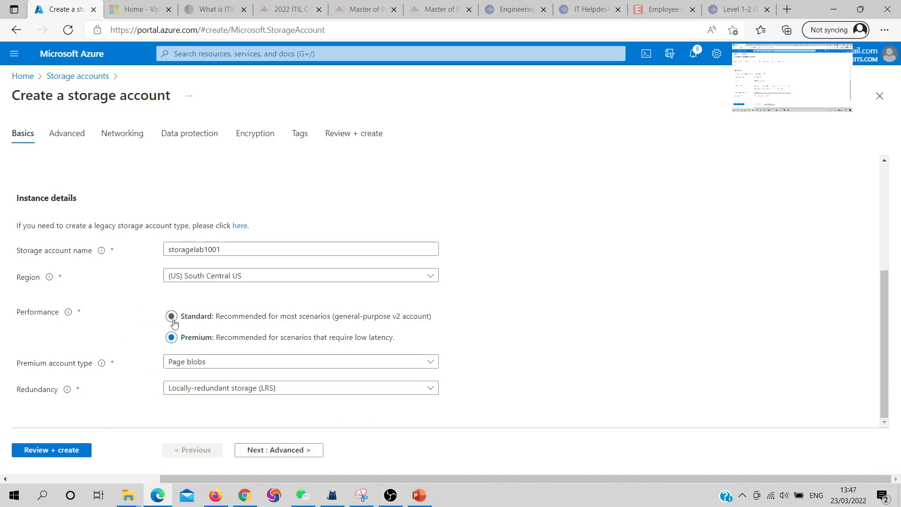
Step through the remaining tabs with default settings to Review + create and create the storage account
click(288, 451)
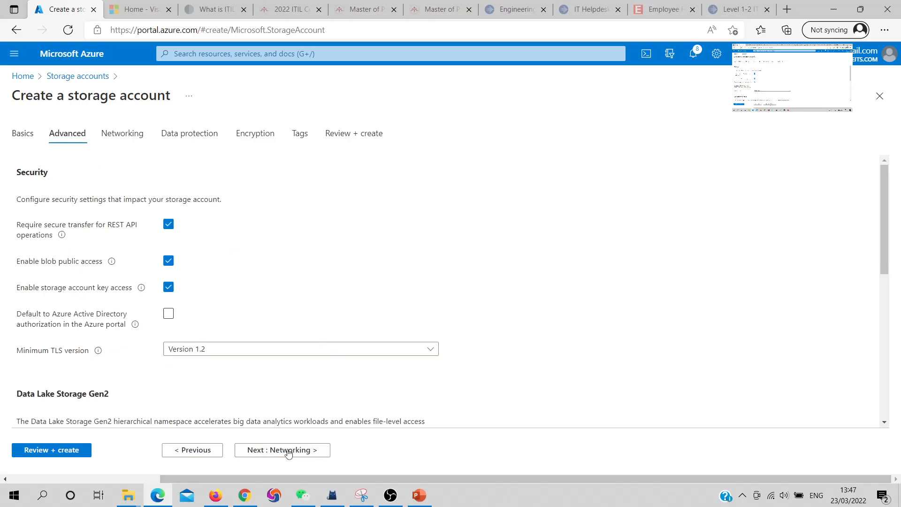
click(288, 451)
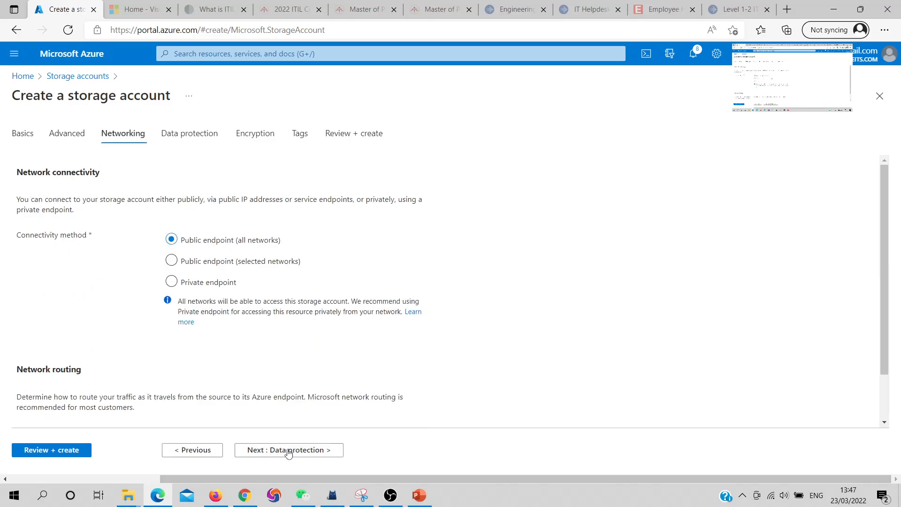
click(288, 451)
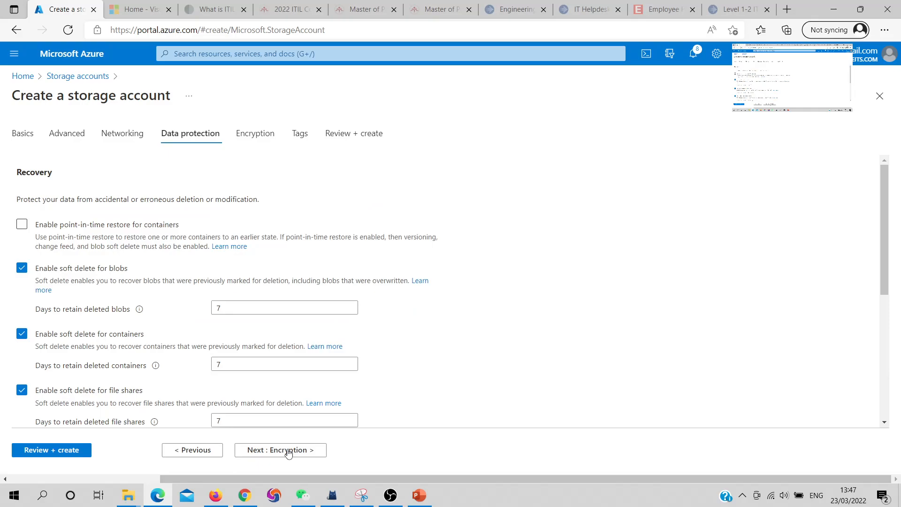
click(288, 451)
click(289, 451)
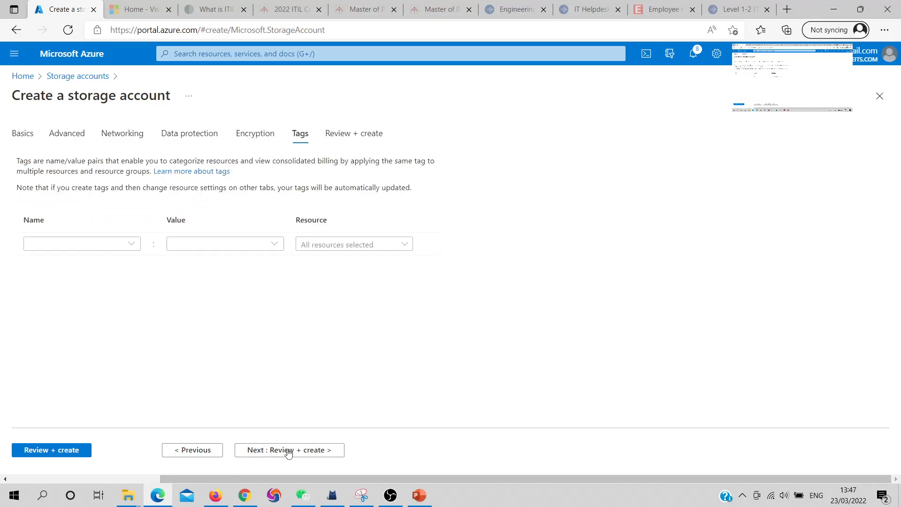
click(288, 451)
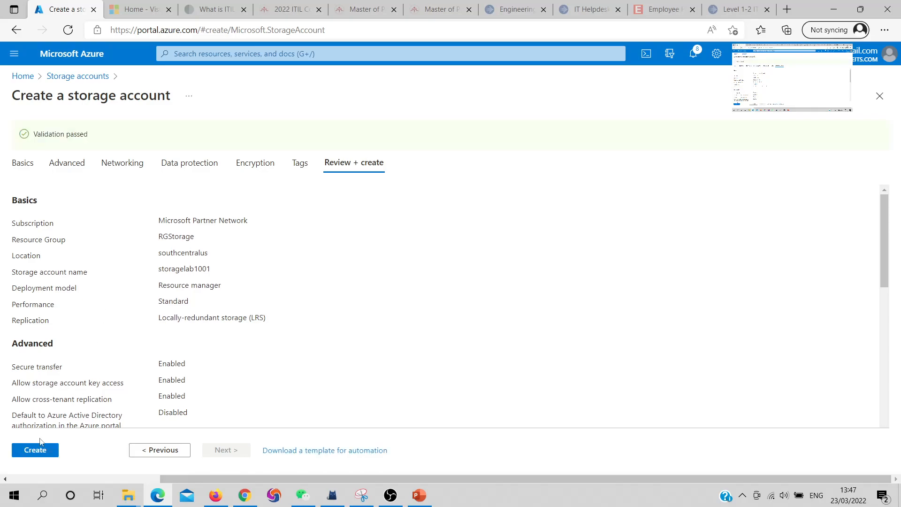
click(44, 451)
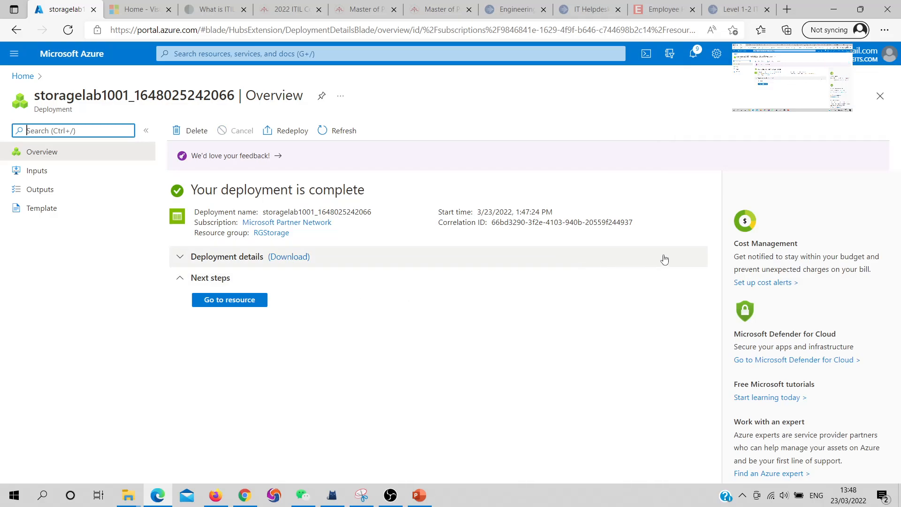
Open the new storage account and examine its replication on the overview and Geo-replication pages
click(239, 302)
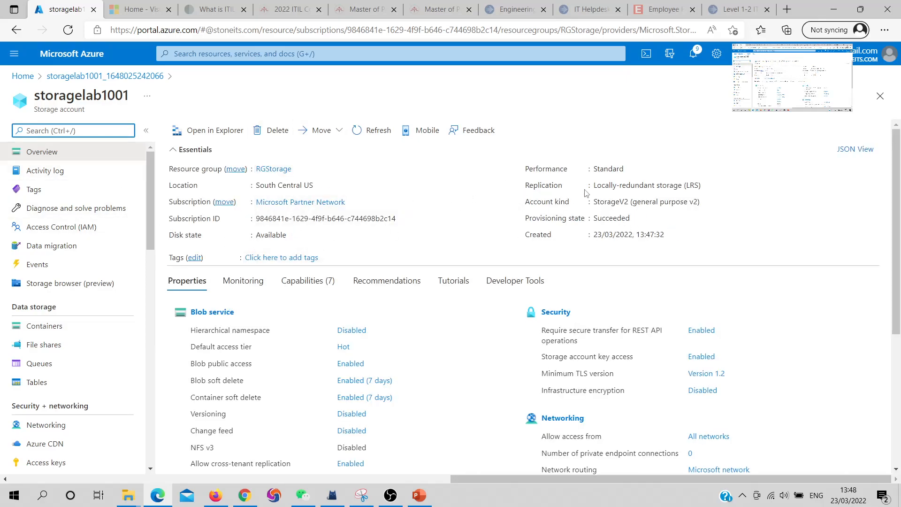
drag(594, 185, 685, 187)
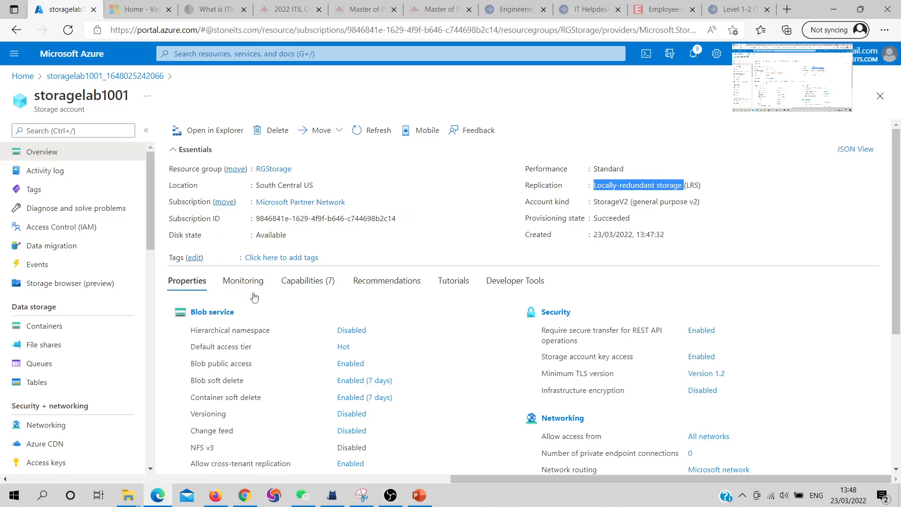
scroll(109, 320, down, 3)
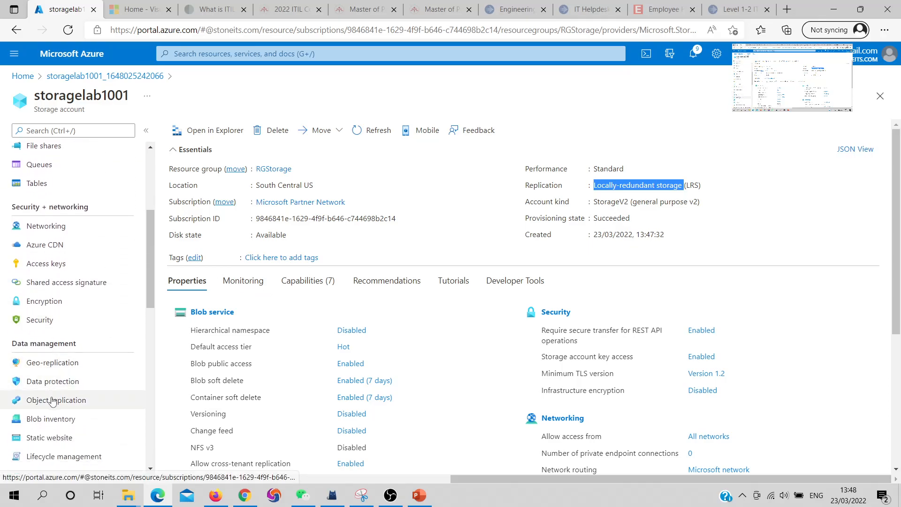
click(50, 369)
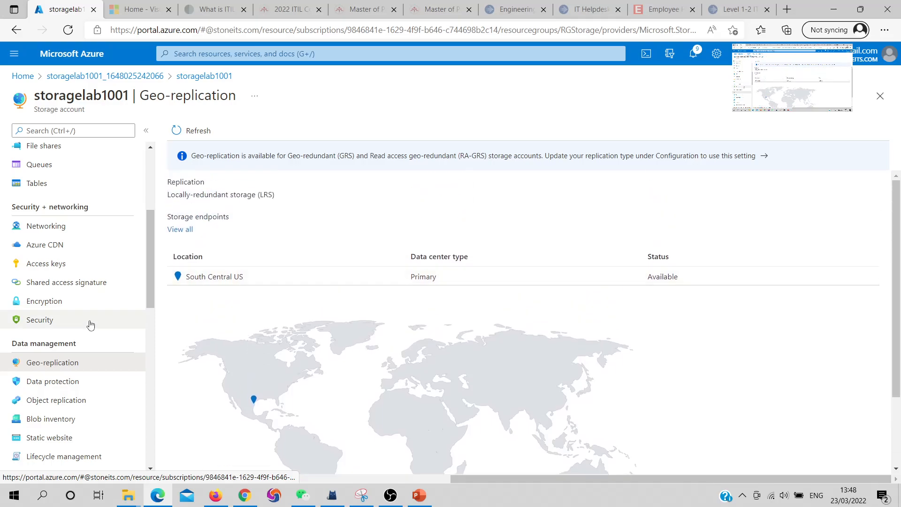
In the account's Configuration, set replication to Geo-redundant storage (GRS) and blob access tier to Cool, then save
scroll(92, 324, down, 3)
click(48, 370)
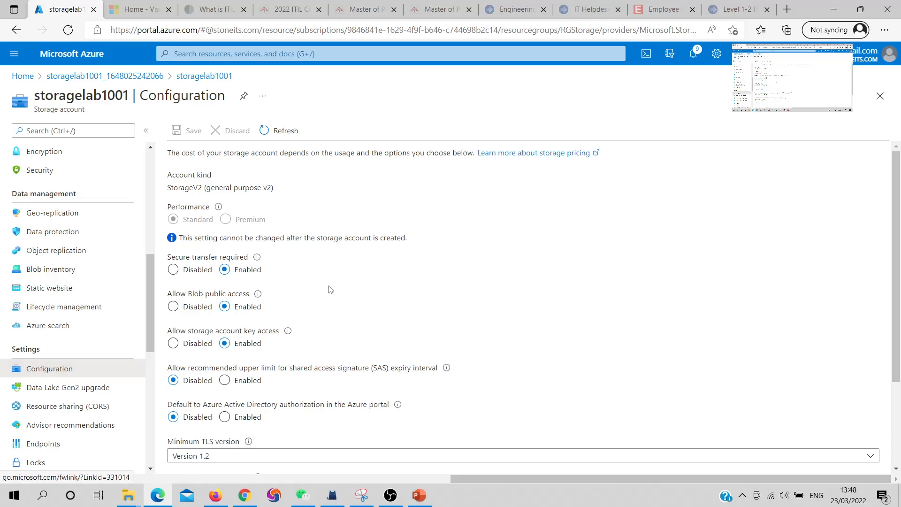
scroll(331, 289, down, 3)
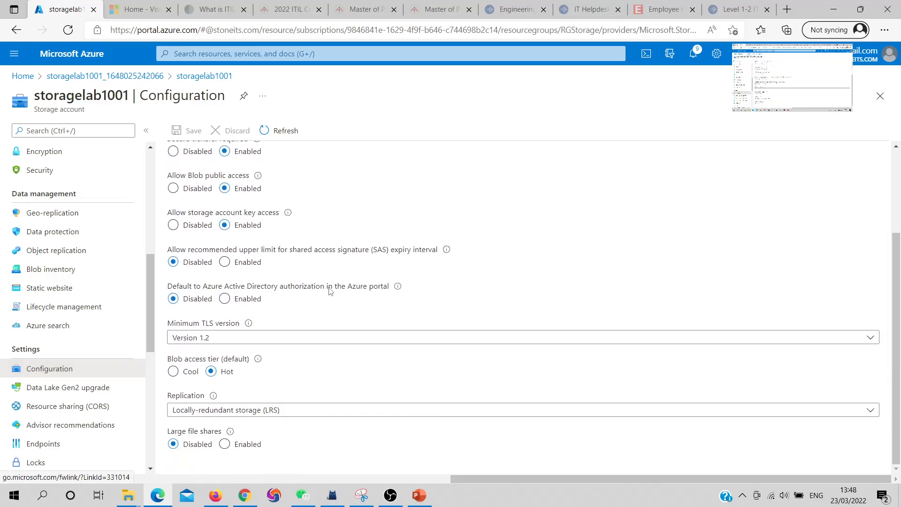
click(292, 416)
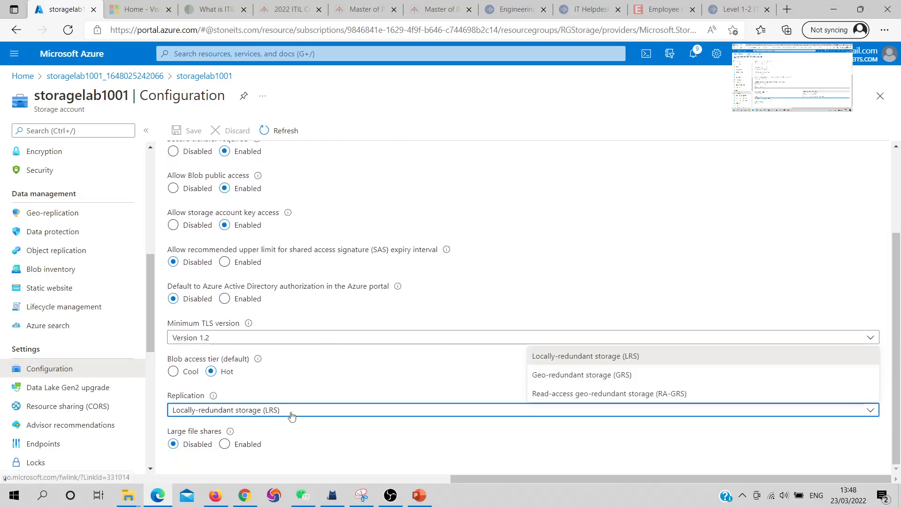
click(554, 382)
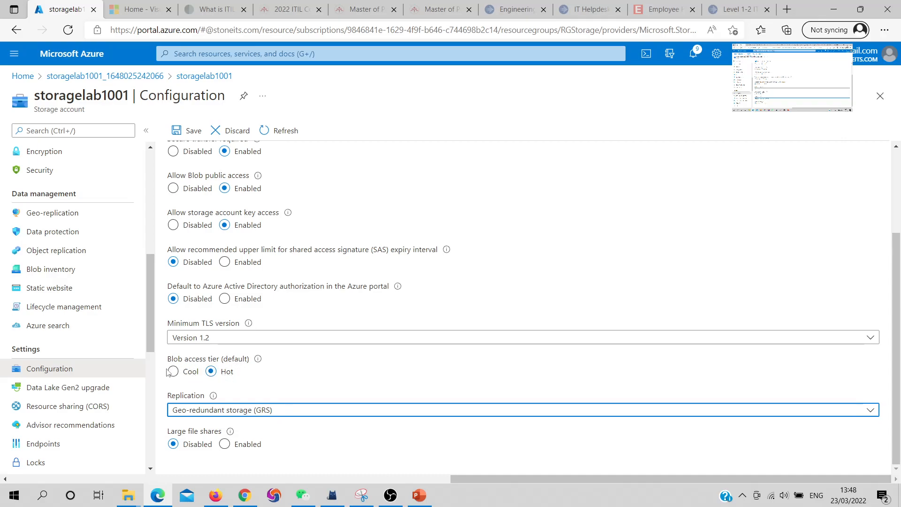
click(173, 372)
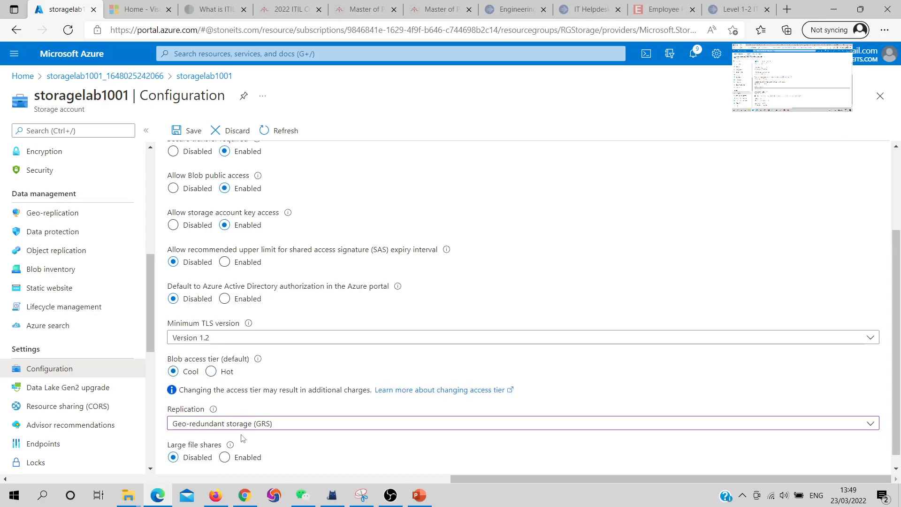
scroll(230, 276, up, 1)
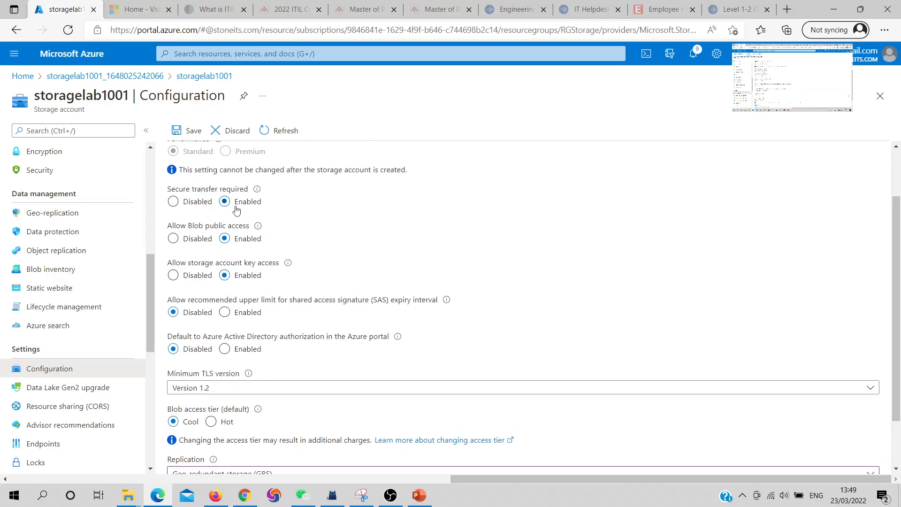
click(179, 130)
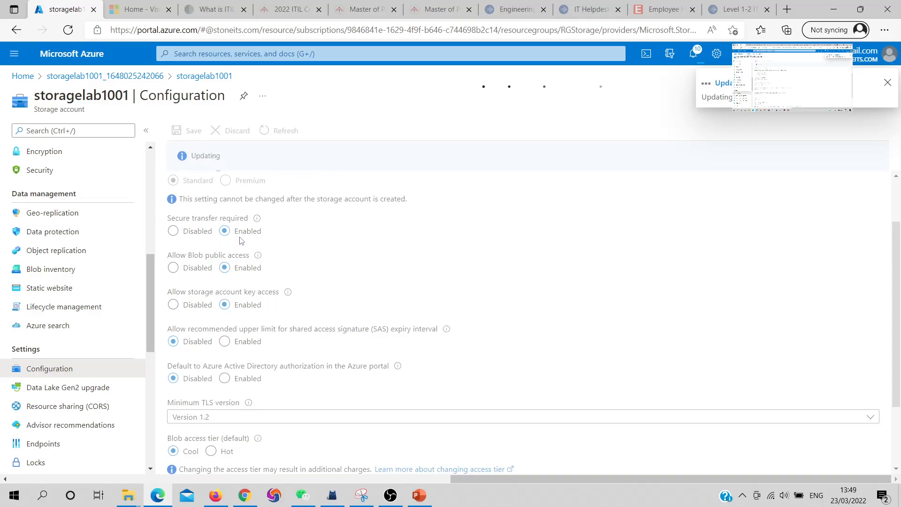
Return to the storage account overview and check its replication setting
scroll(327, 332, down, 2)
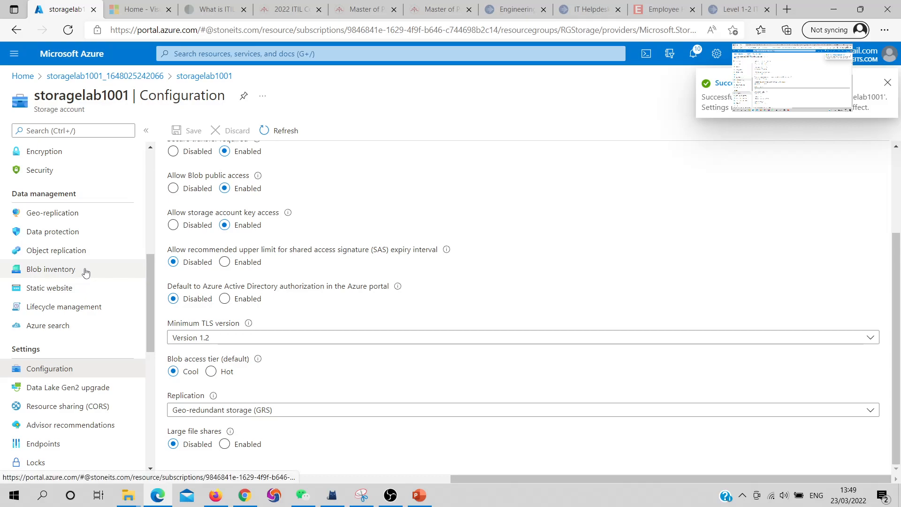
scroll(124, 273, up, 7)
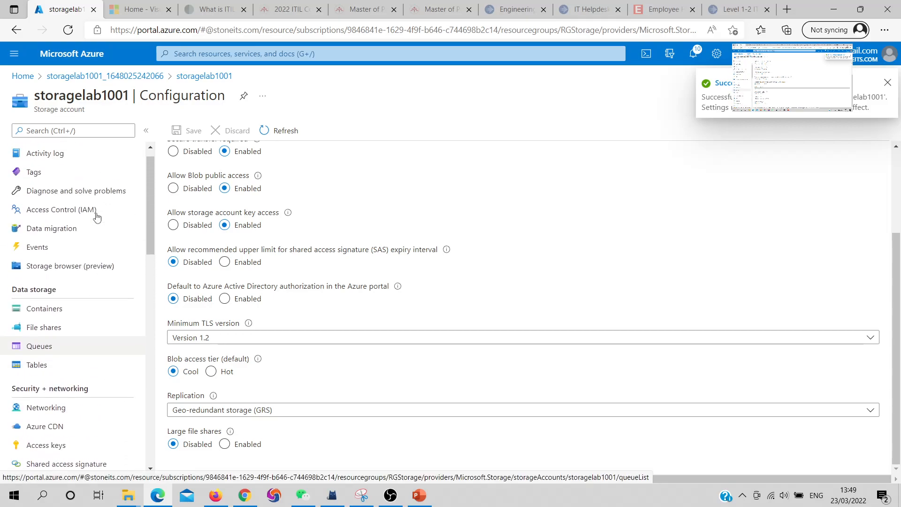
click(58, 159)
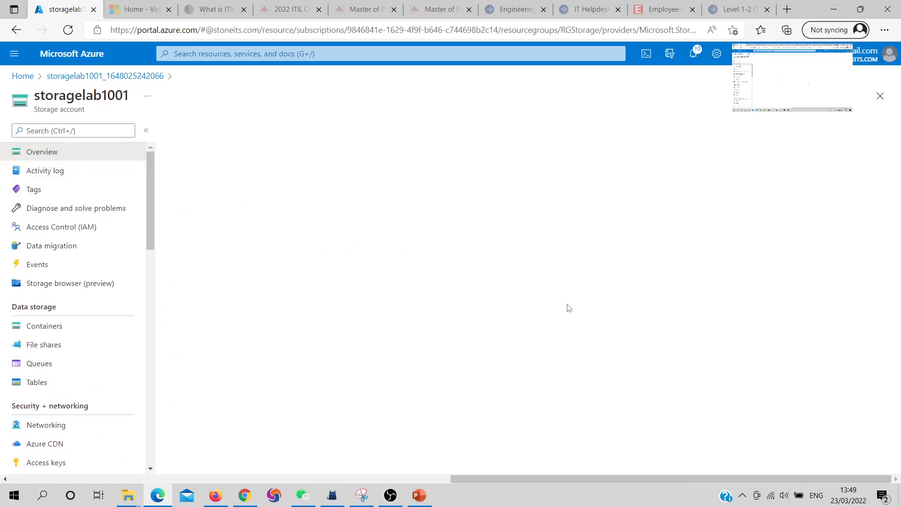
drag(594, 185, 673, 186)
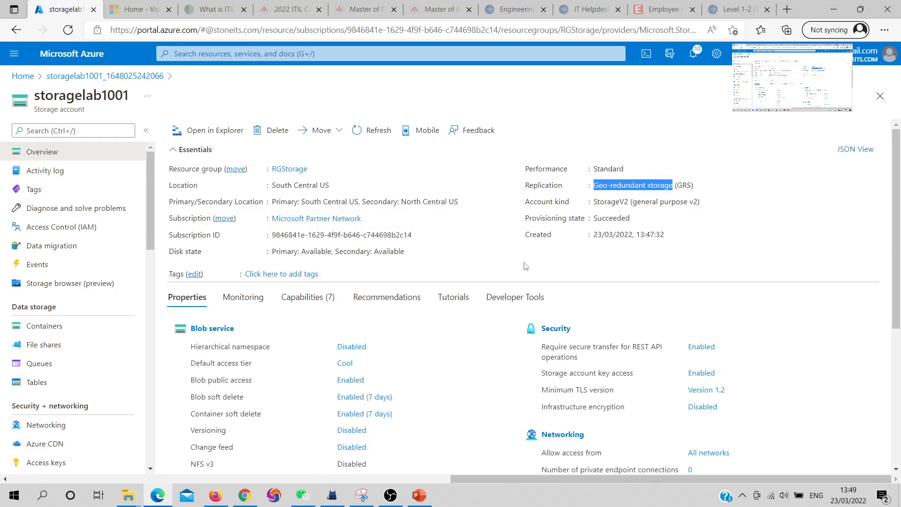
Create a blob container named container1 with private access in the storage account
scroll(390, 268, down, 2)
scroll(277, 255, up, 2)
scroll(123, 239, down, 2)
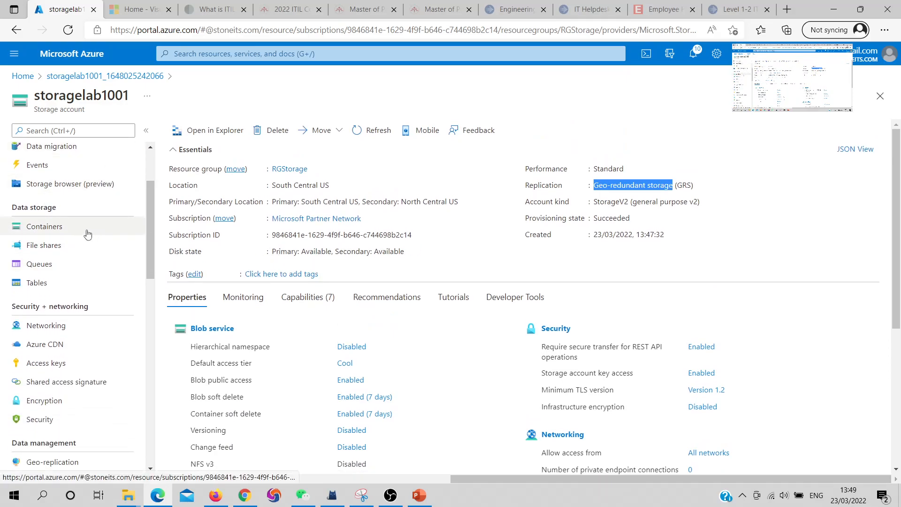
click(54, 234)
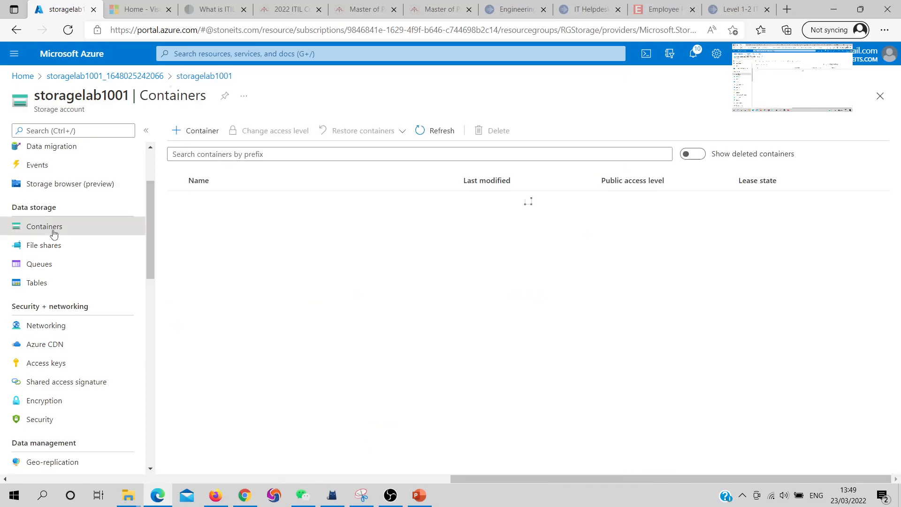
click(177, 134)
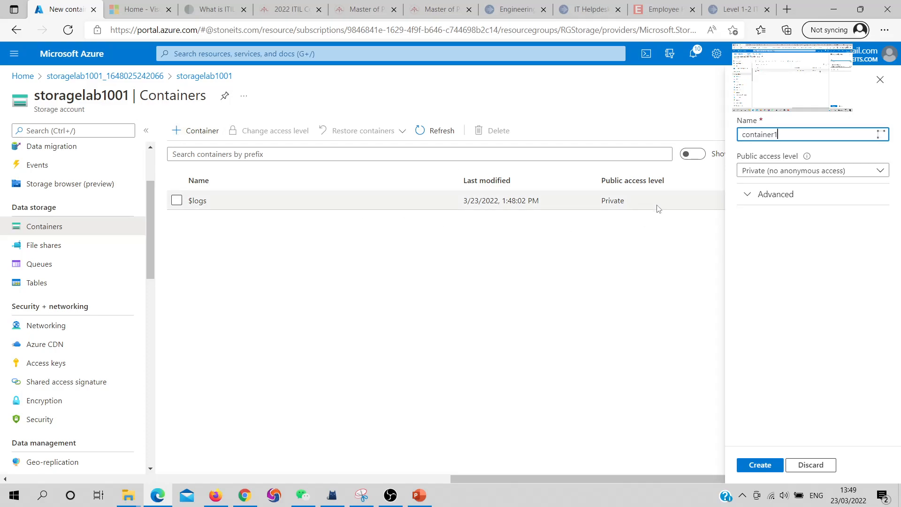
click(776, 469)
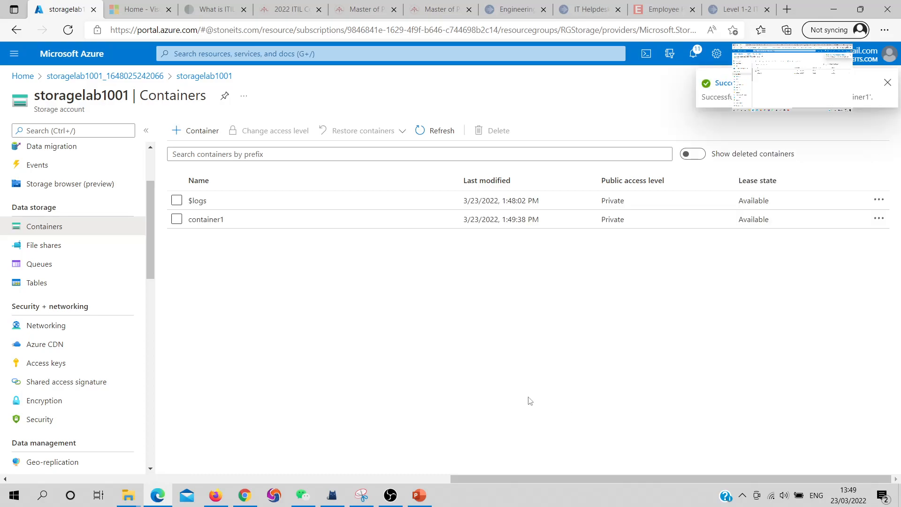
Open container1, upload Exam_v4 file.docx from the Desktop, and view the uploaded blob's properties
drag(189, 220, 193, 220)
click(214, 225)
click(214, 228)
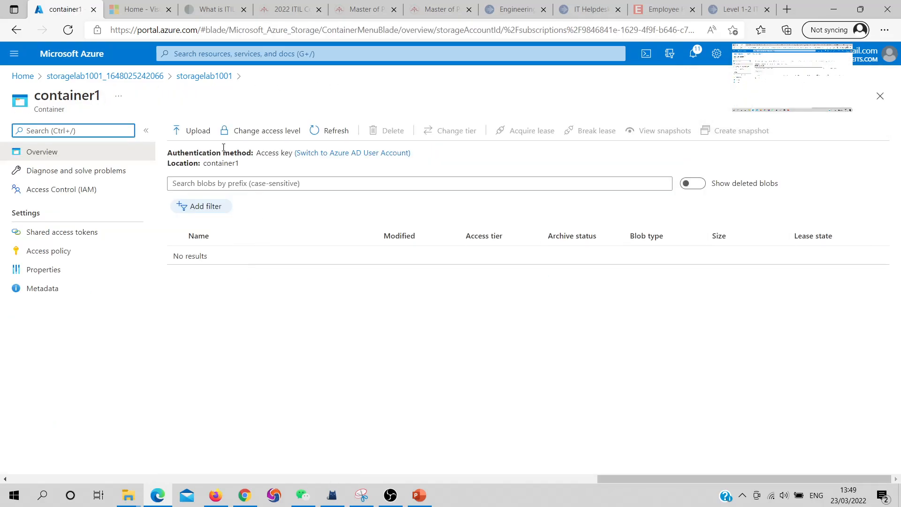
click(190, 132)
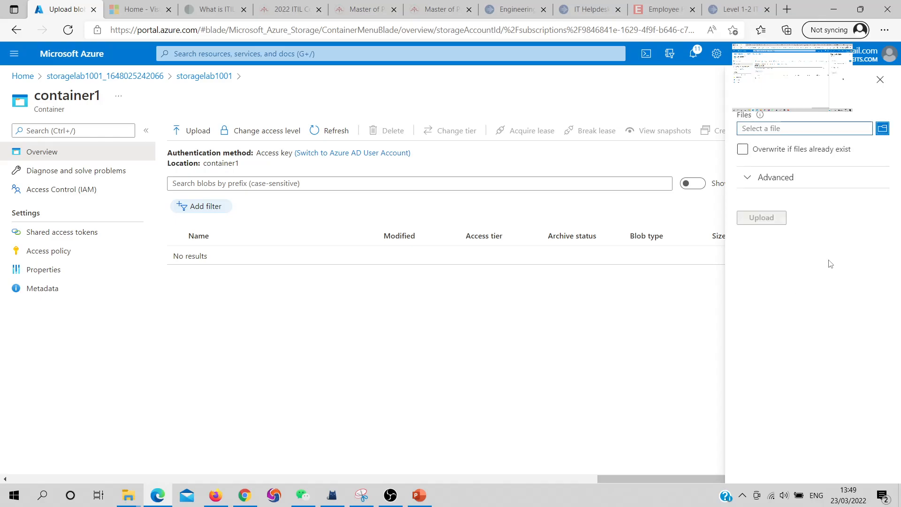
click(882, 129)
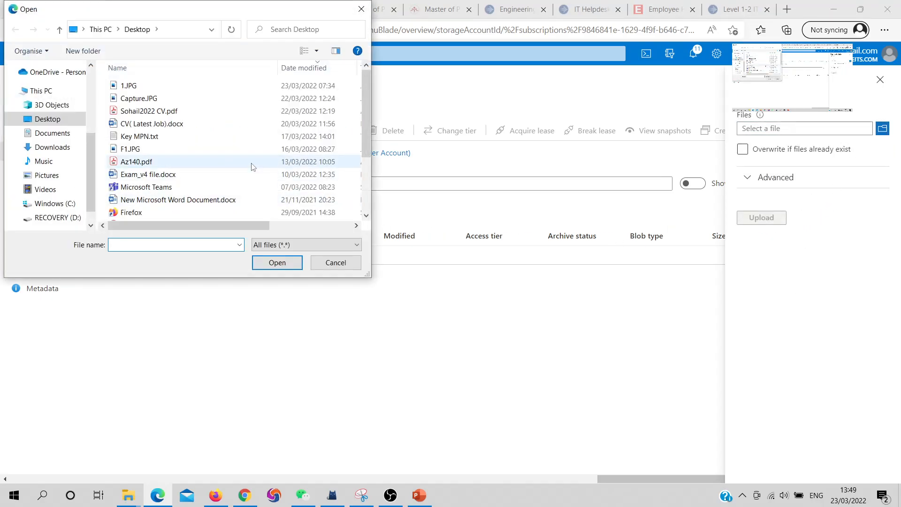
scroll(252, 164, down, 2)
click(152, 89)
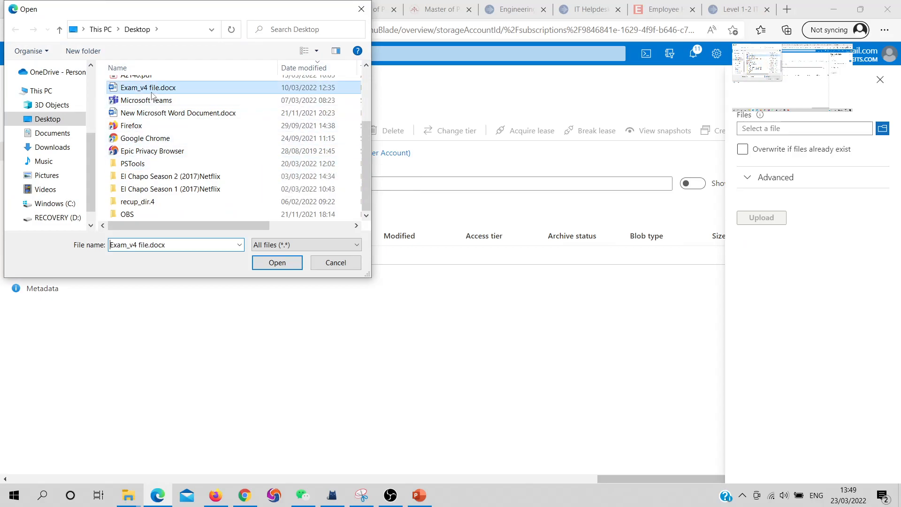
click(293, 263)
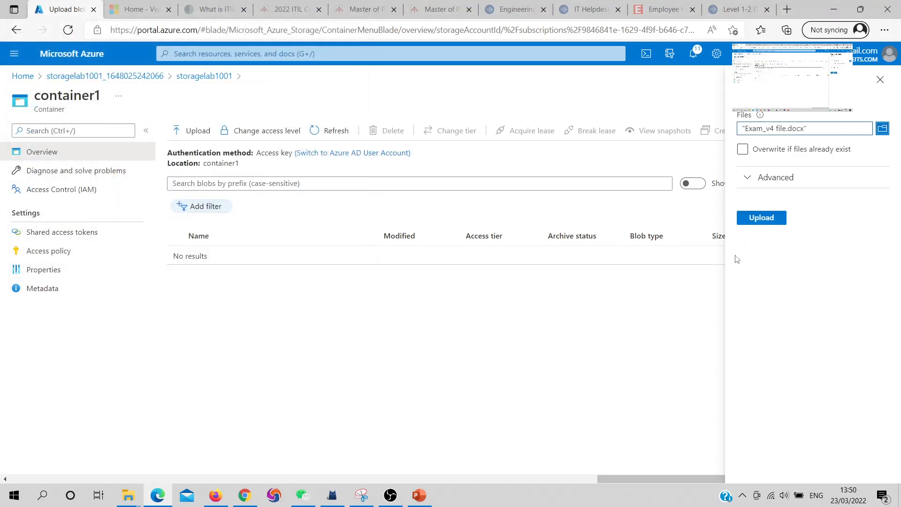
click(756, 222)
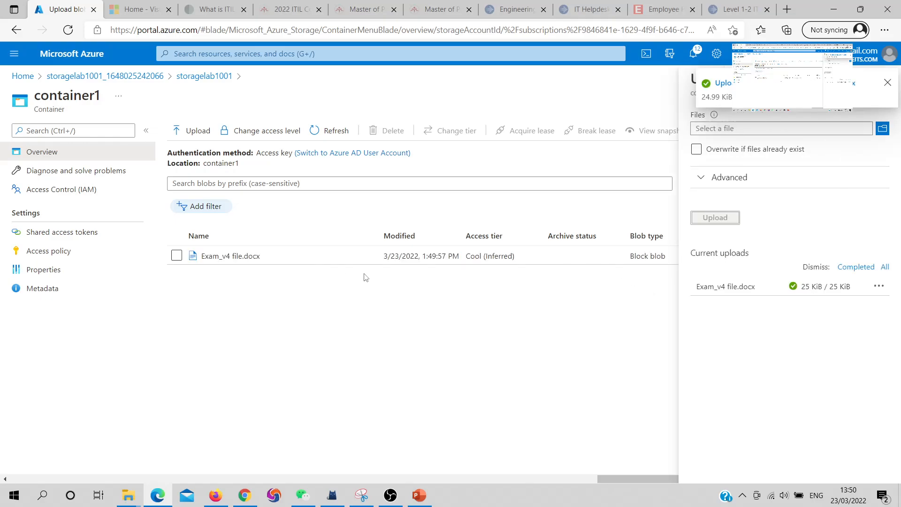
click(887, 85)
click(879, 80)
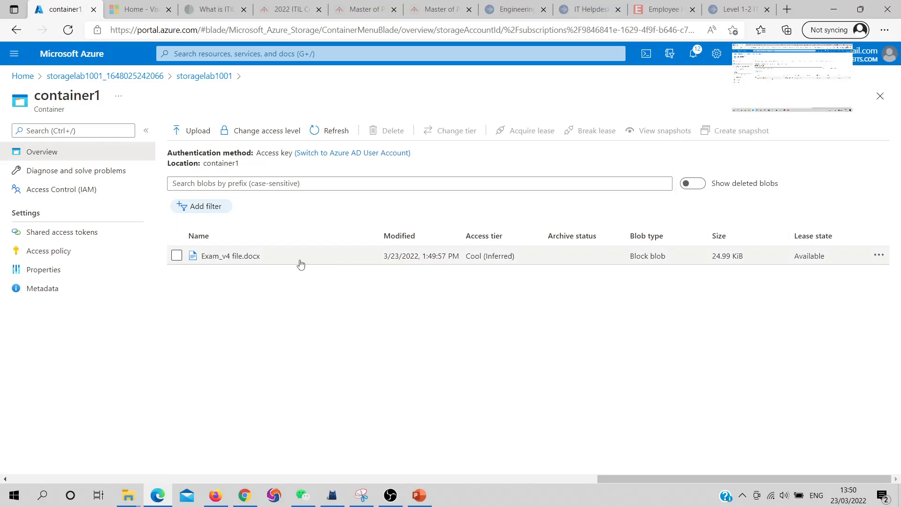
click(241, 258)
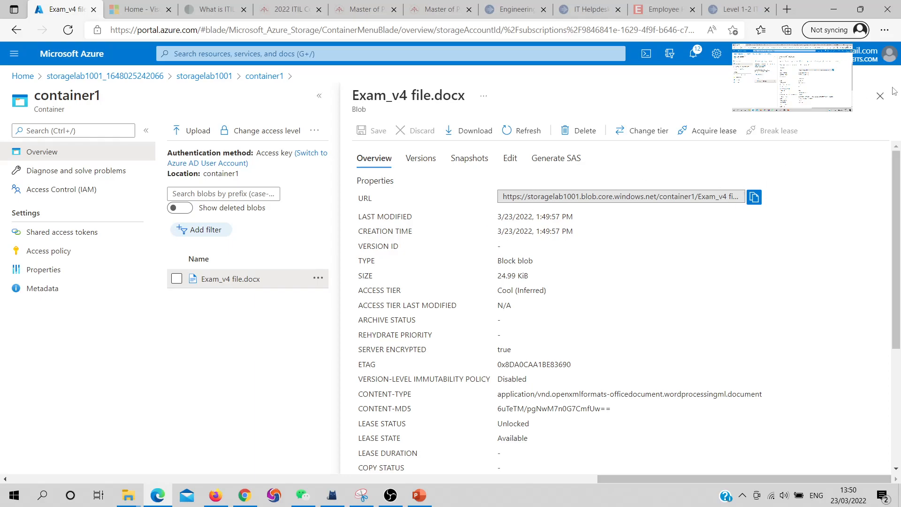
click(880, 96)
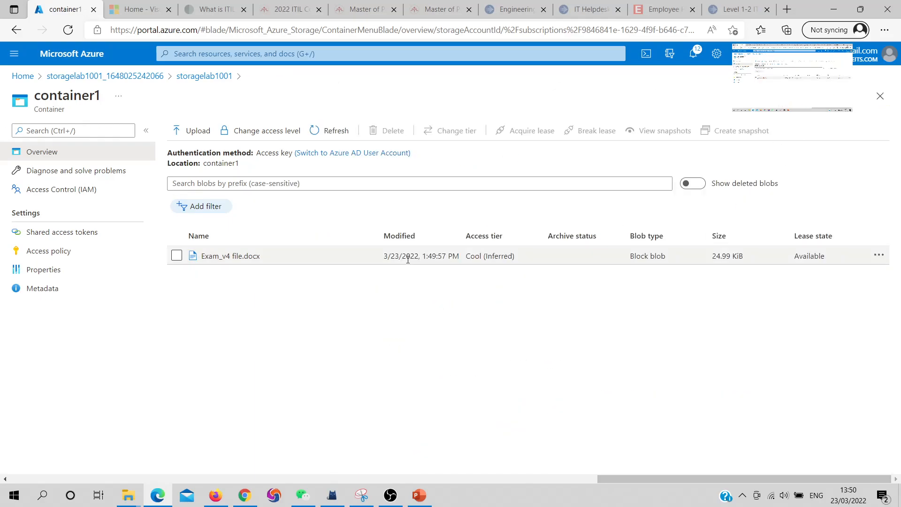
Open container1's shared access tokens and set the start date to 03/22/2022 and expiry to 03/31/2022
click(70, 234)
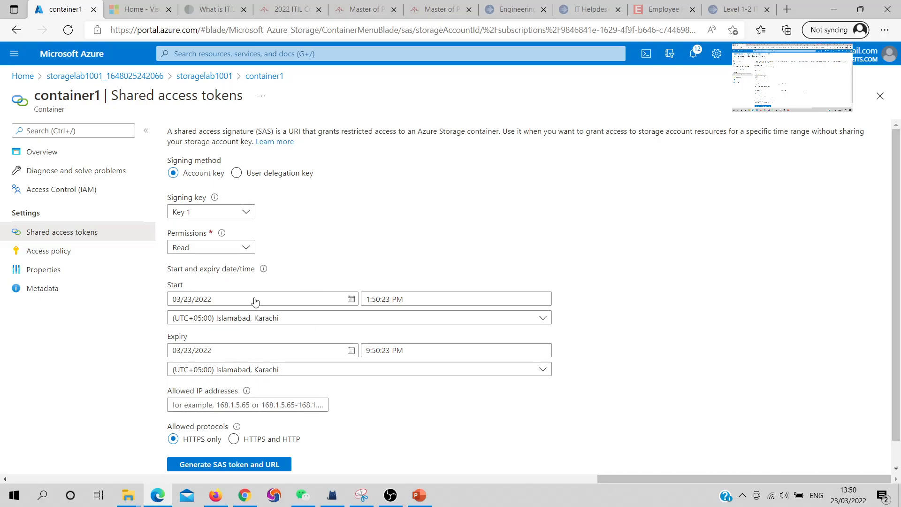
click(235, 299)
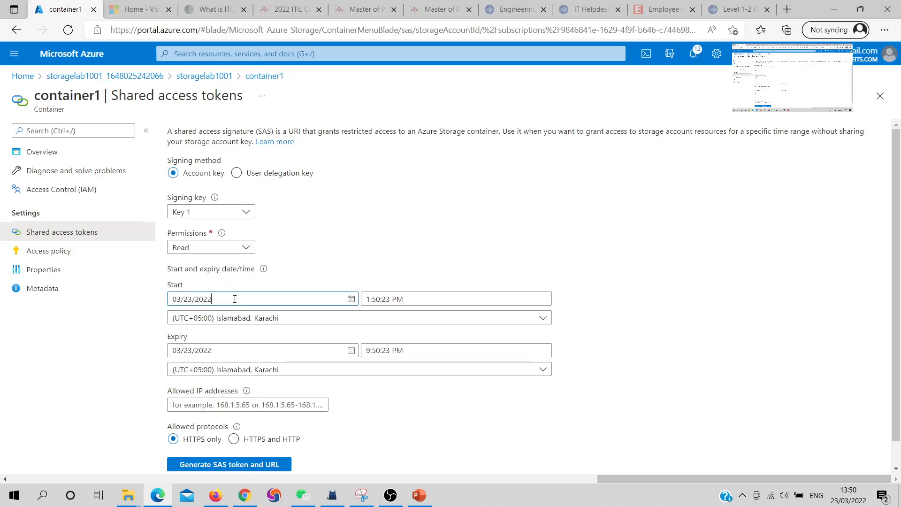
click(352, 299)
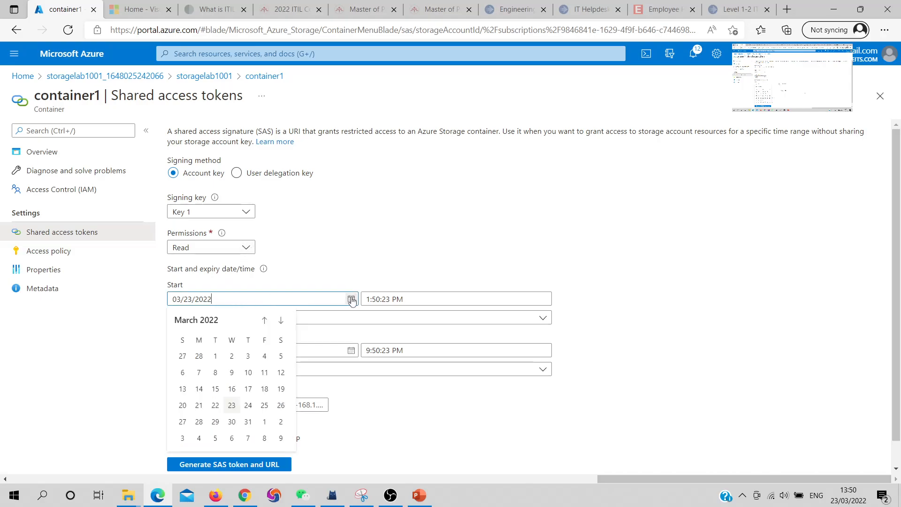
click(212, 406)
click(351, 351)
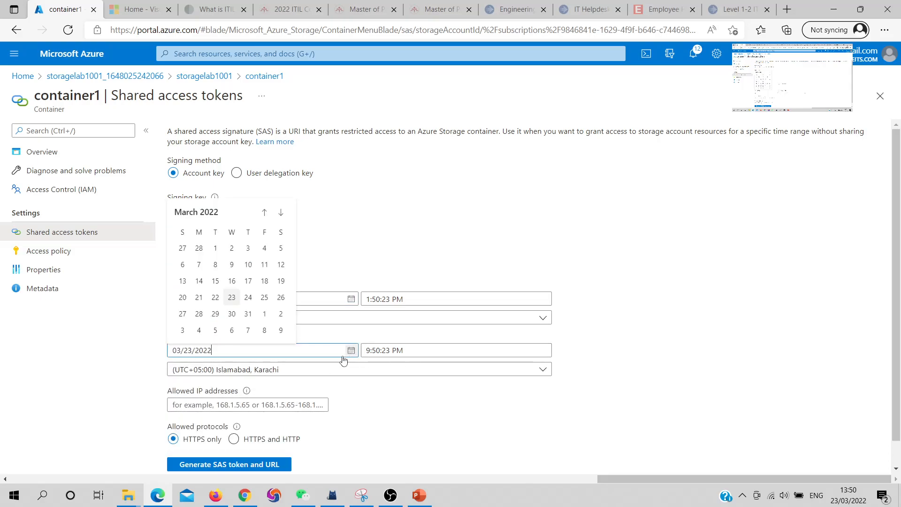
click(248, 314)
scroll(243, 319, down, 1)
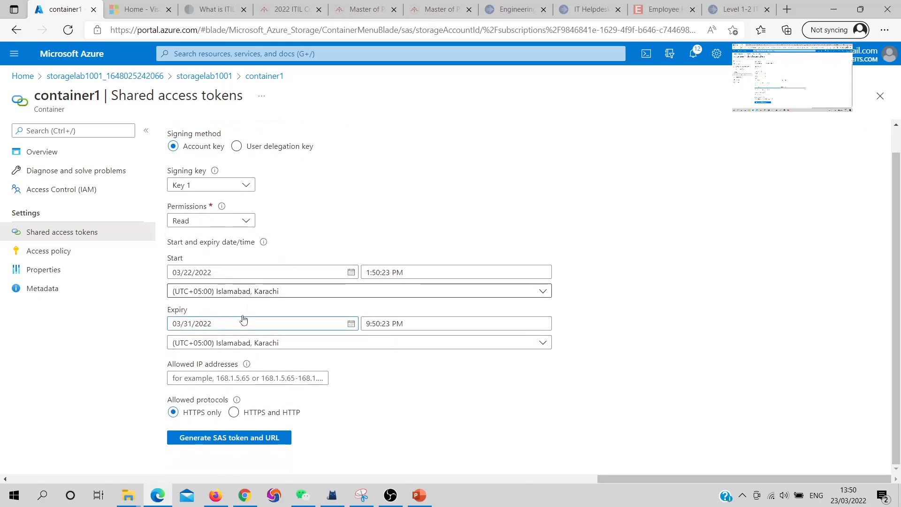
Grant Read, Add, Create and Write permissions, allow HTTPS and HTTP, and generate the SAS token and URL
click(227, 220)
click(187, 256)
click(184, 275)
click(181, 294)
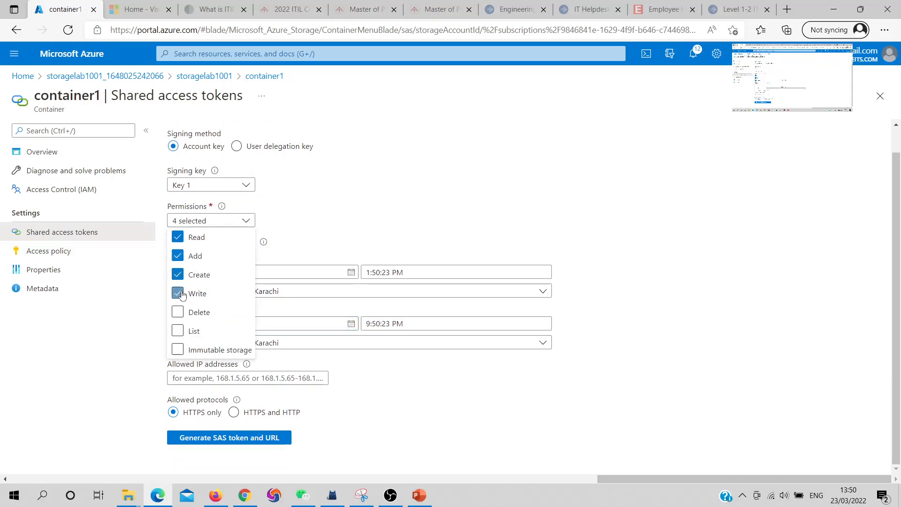
click(465, 225)
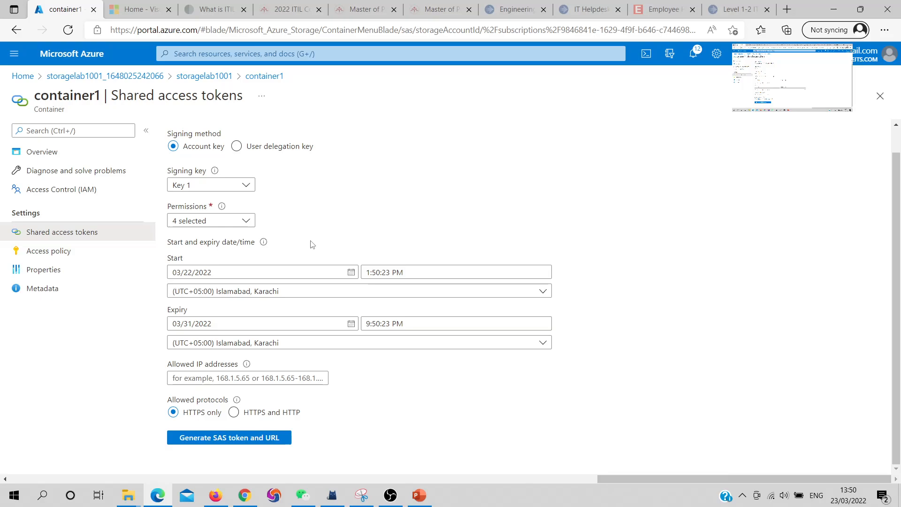
click(249, 379)
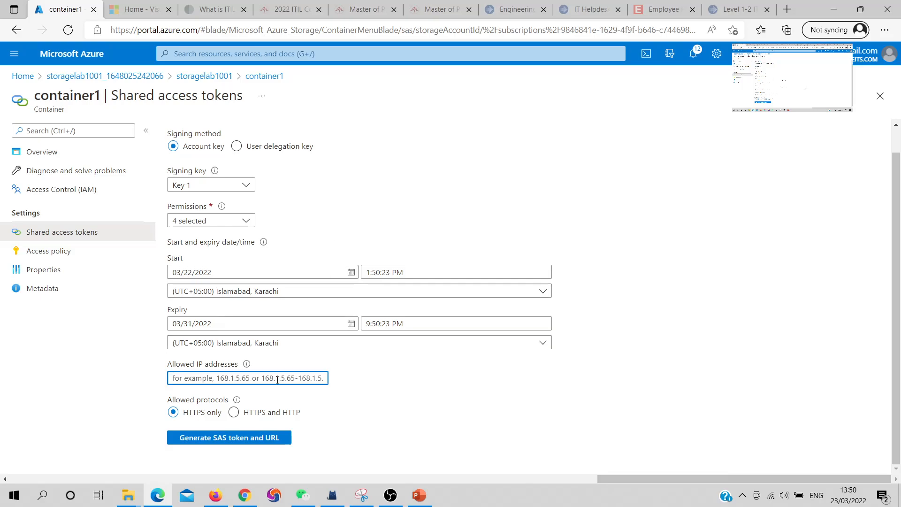
click(234, 413)
click(235, 438)
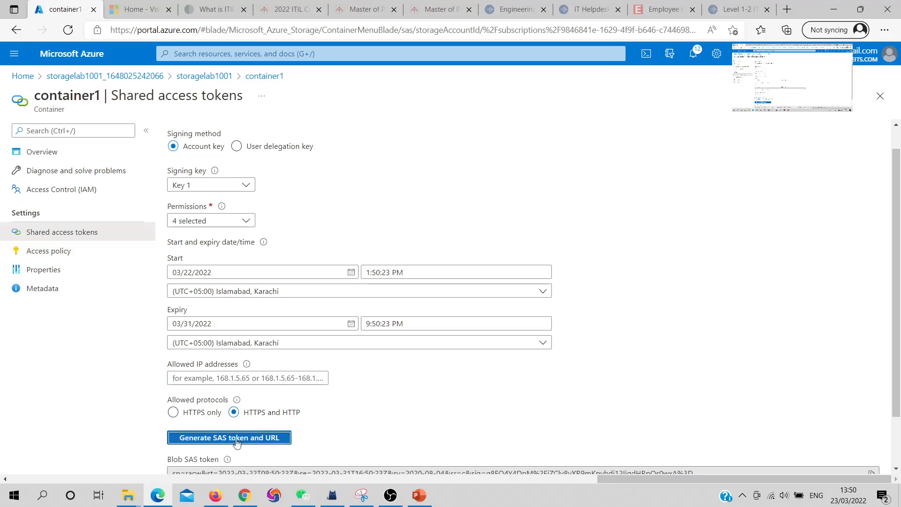
Copy the Blob SAS URL and open it in a new InPrivate browser window
scroll(412, 386, down, 2)
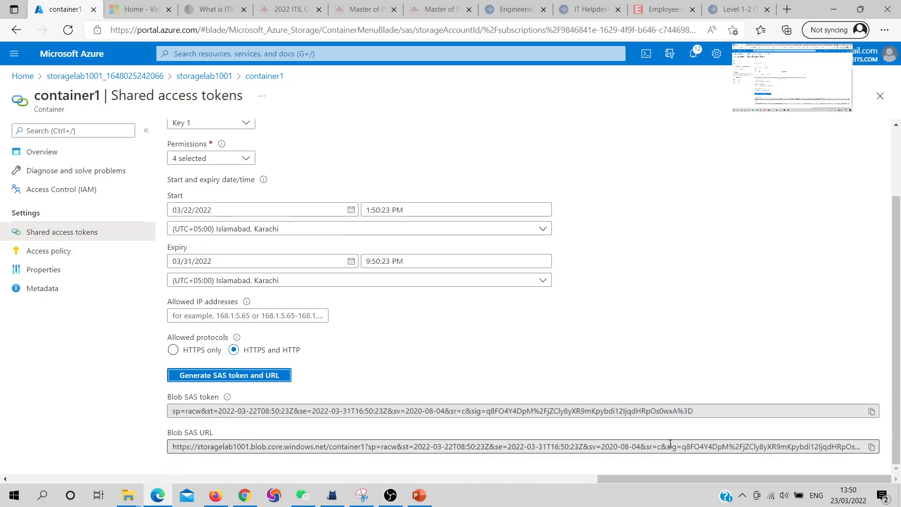
click(872, 447)
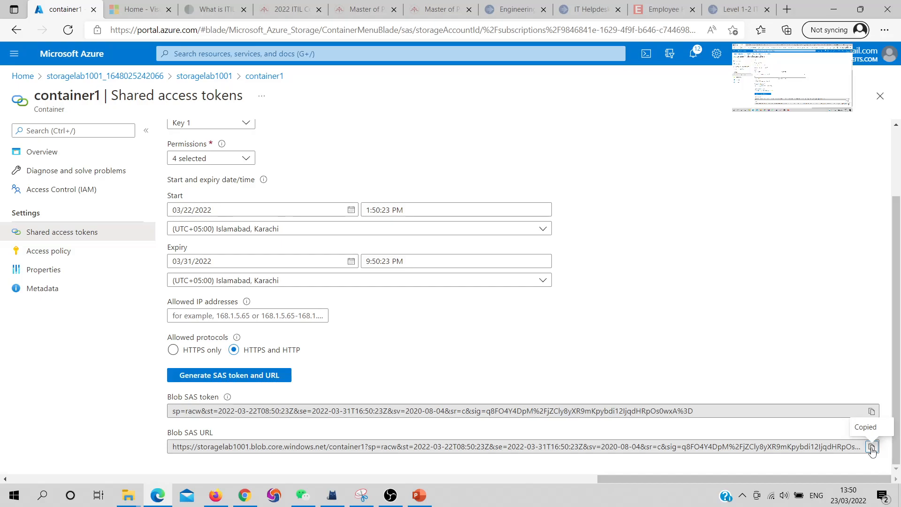
key(ctrl+shift+n)
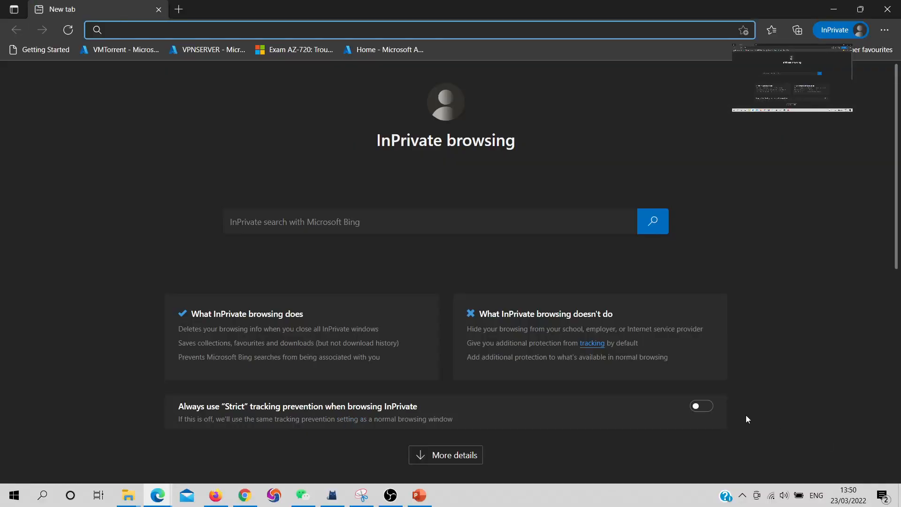
key(ctrl+v)
key(Return)
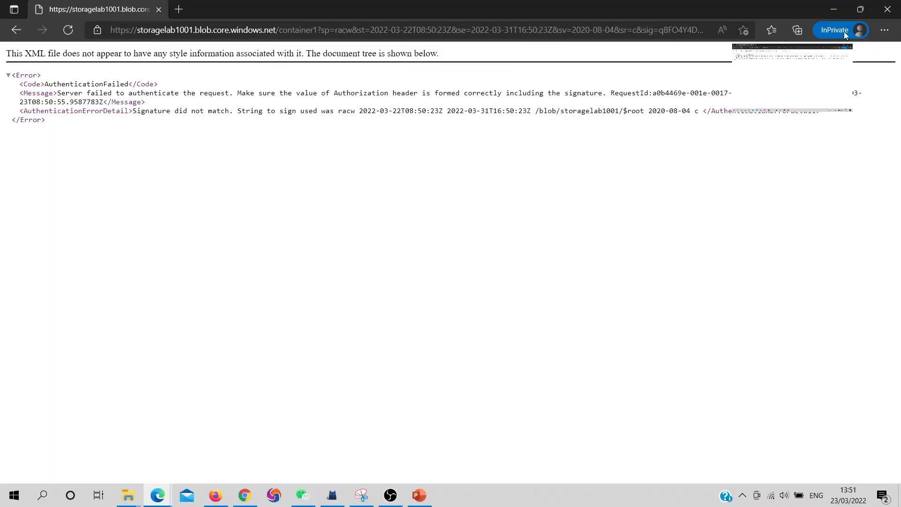
click(830, 12)
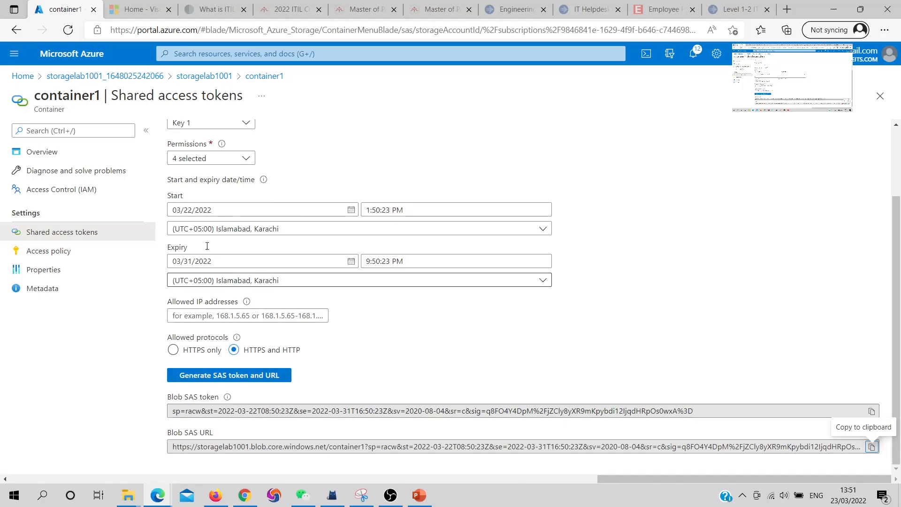
Return to container1 and review the uploaded blob's properties
click(251, 76)
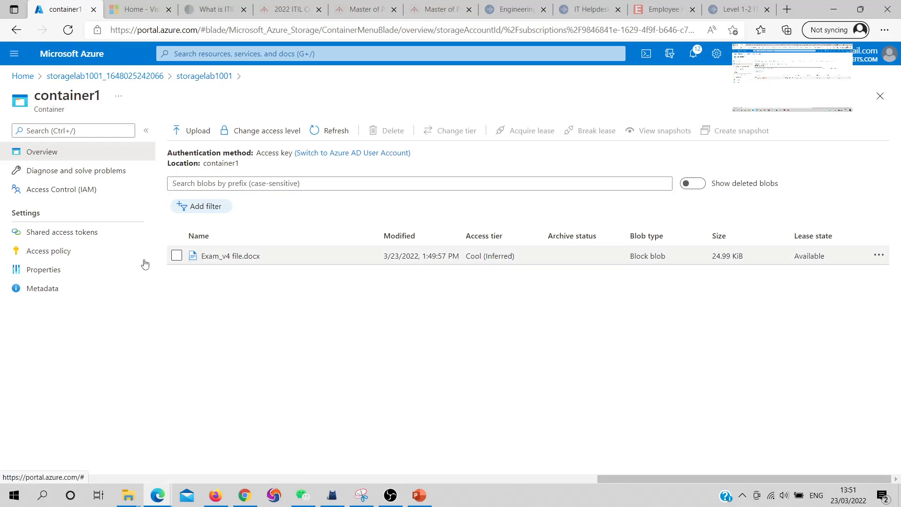
click(239, 256)
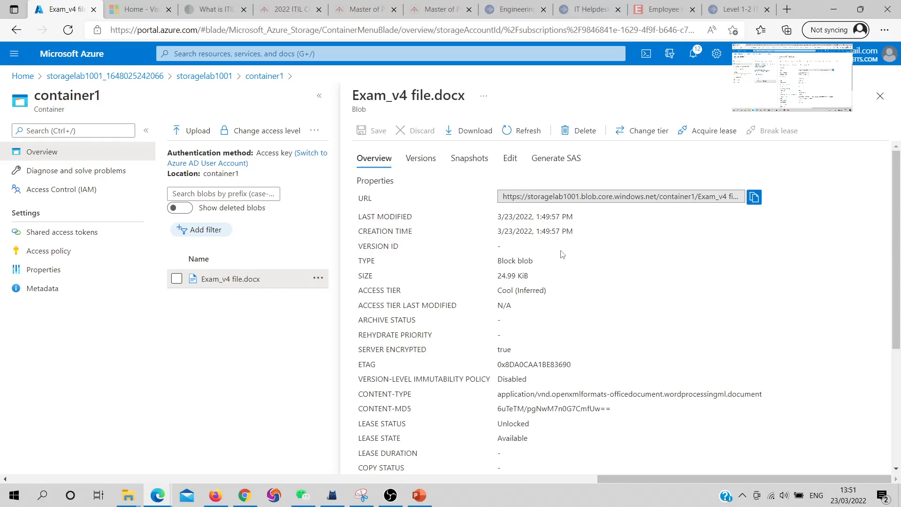
scroll(560, 255, down, 4)
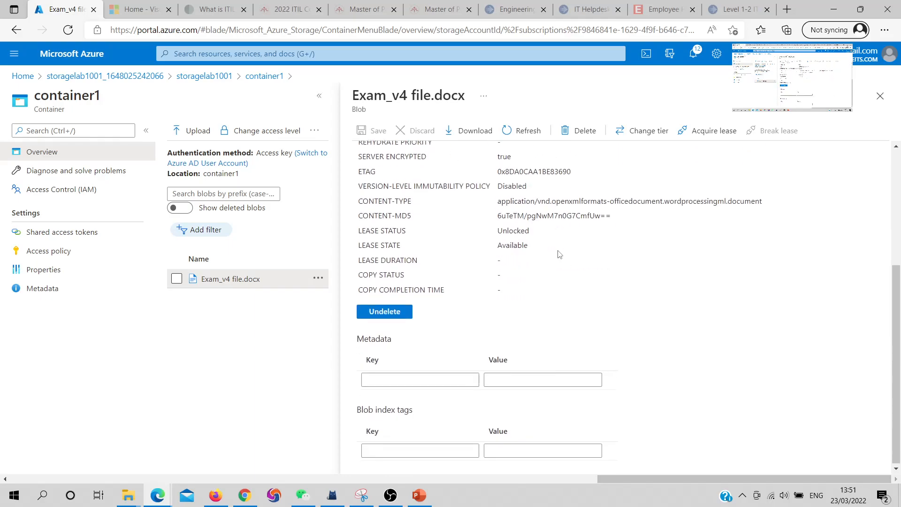
click(879, 96)
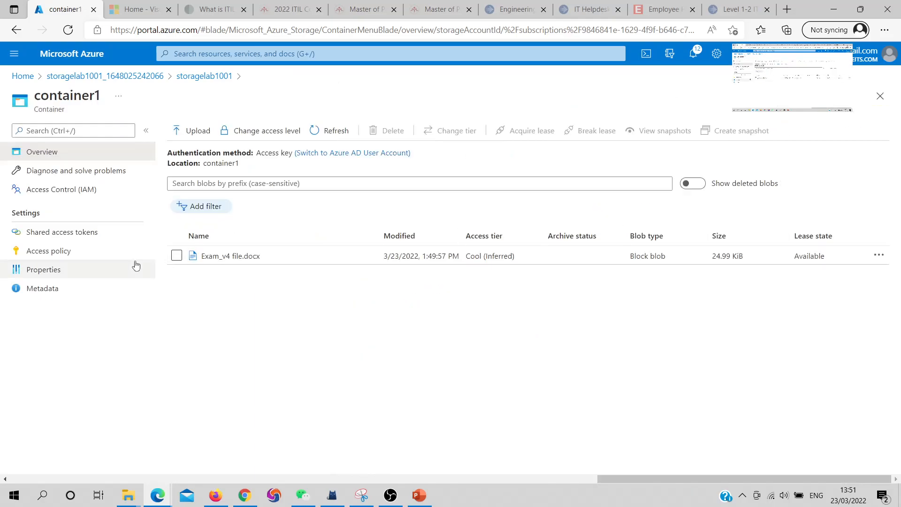
Generate a read-only SAS token and URL for container1 with the start date set to 03/22/2022
click(117, 235)
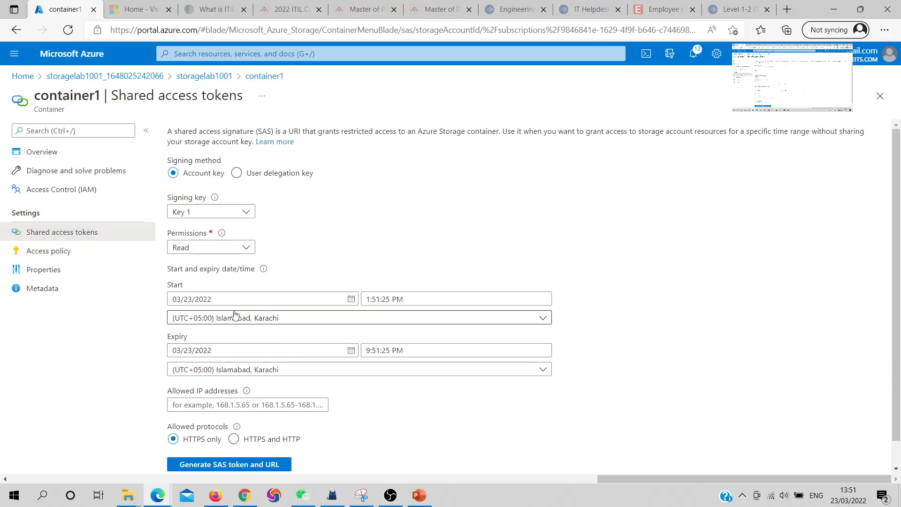
click(350, 300)
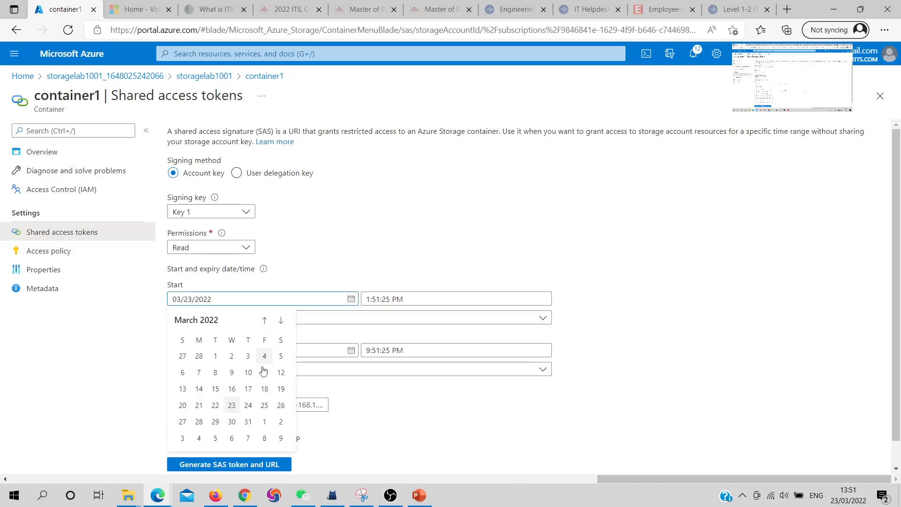
click(215, 405)
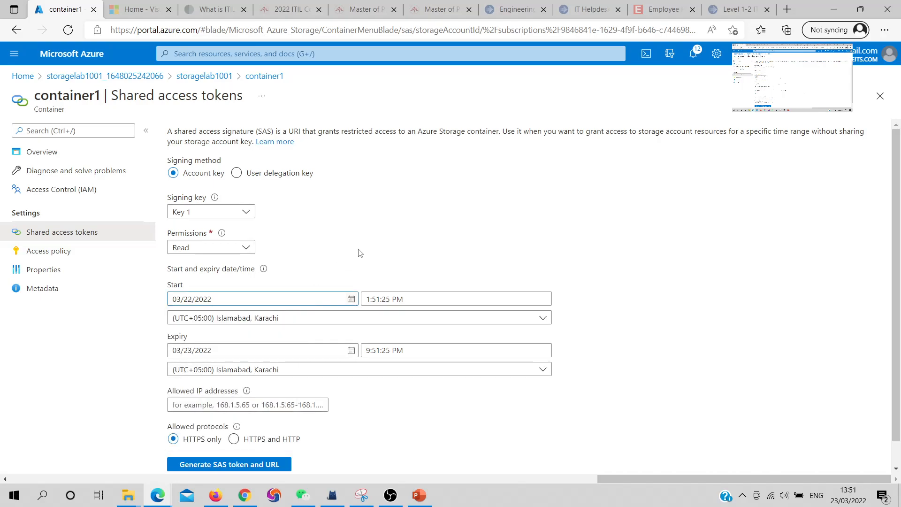
scroll(308, 397, down, 1)
click(233, 437)
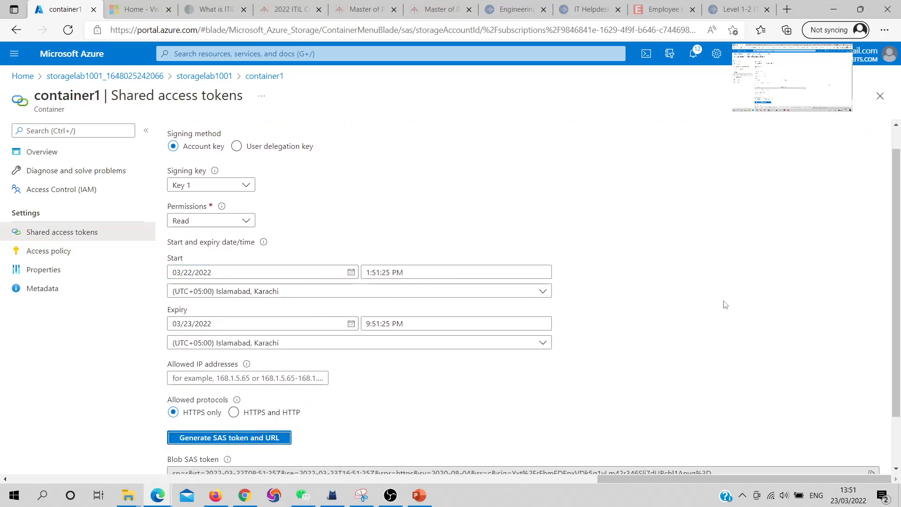
Copy the container's Blob SAS URL and open it in the InPrivate browser window
scroll(234, 437, down, 1)
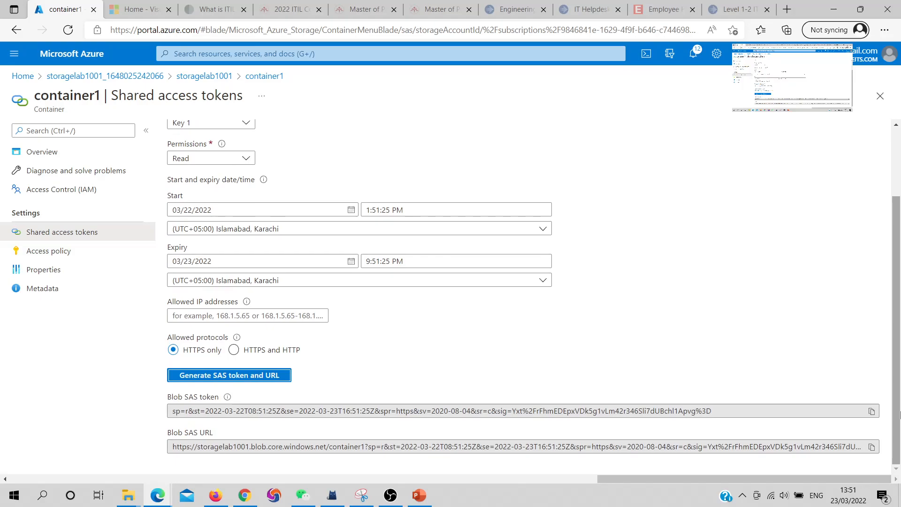
click(871, 447)
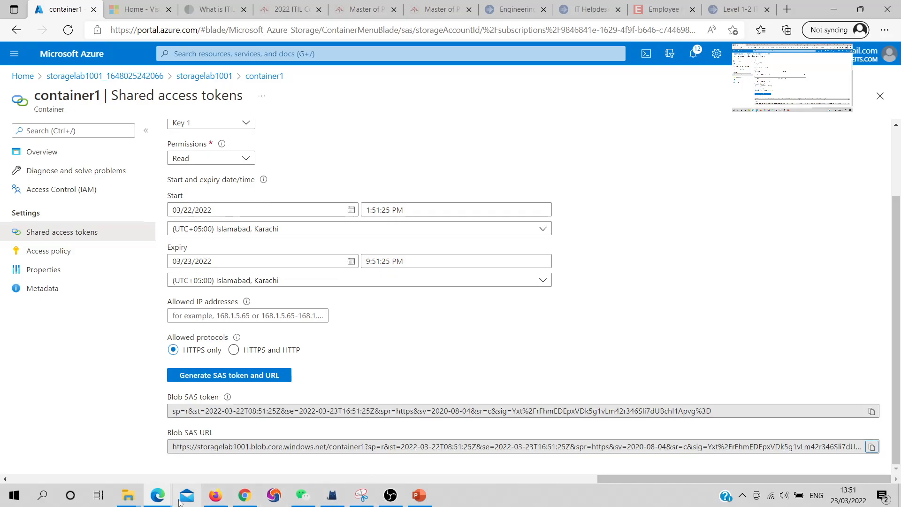
mouse_move(157, 496)
click(208, 451)
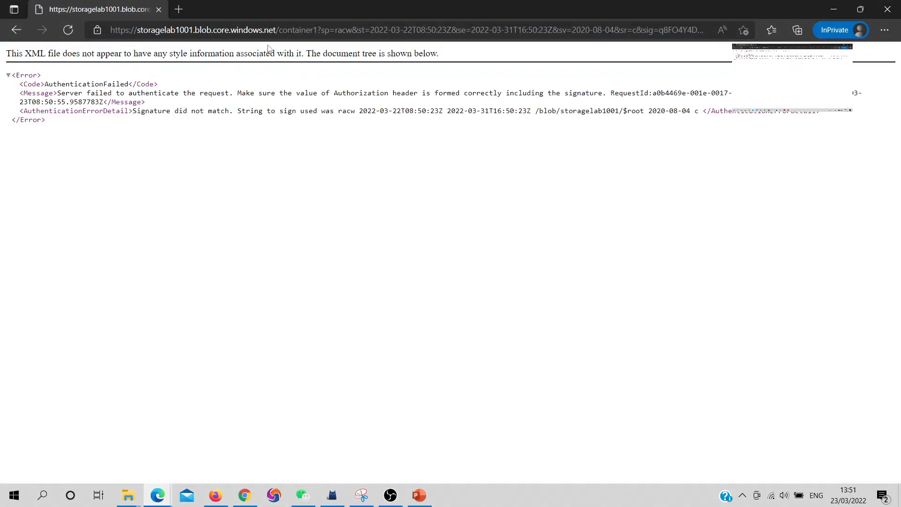
click(267, 32)
key(ctrl+v)
key(Return)
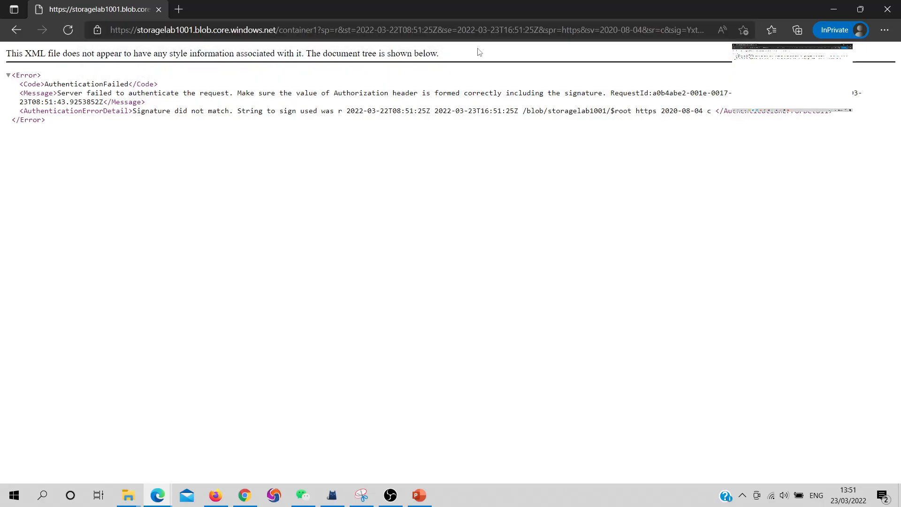
Return to the portal, open Generate SAS for Exam_v4 file.docx, and set the start date to 03/22/2022
click(473, 31)
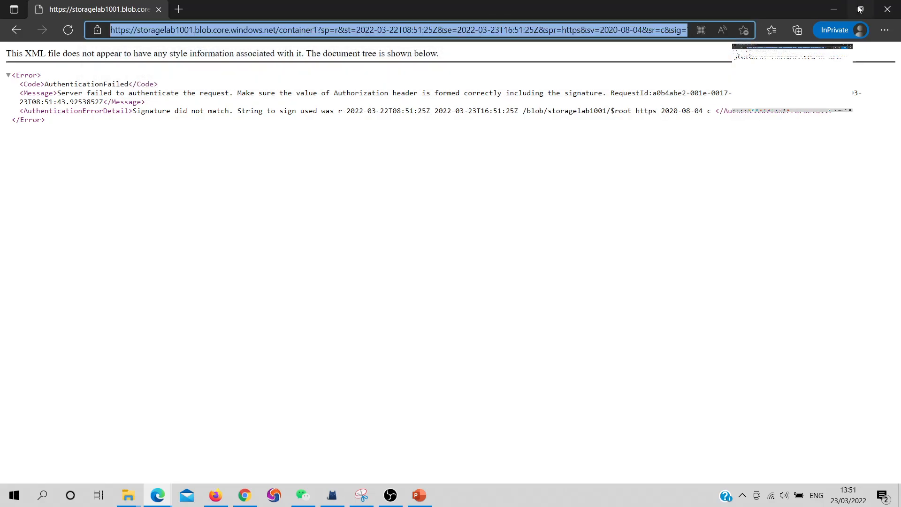
click(834, 10)
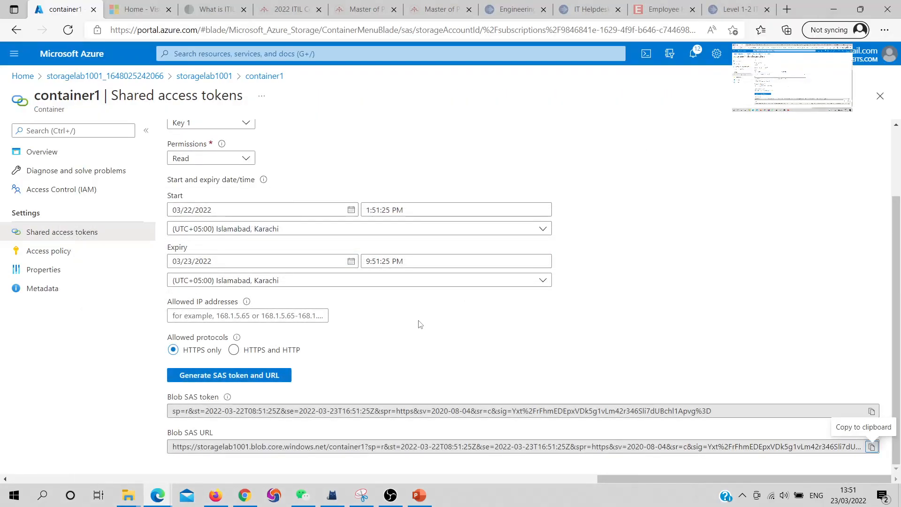
click(227, 376)
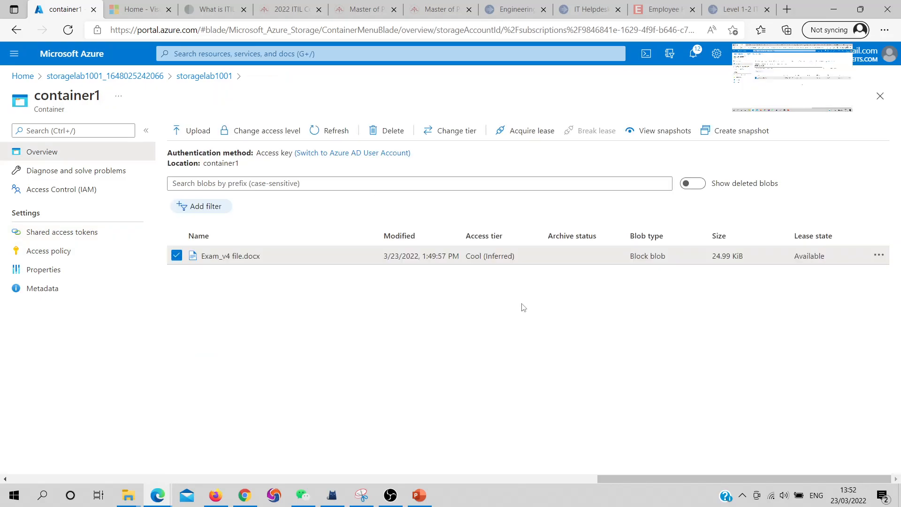
click(878, 259)
click(804, 301)
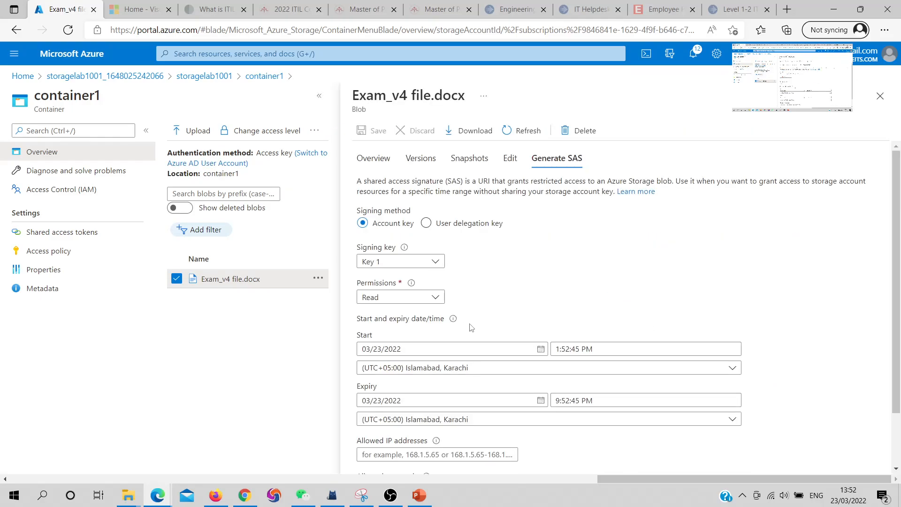
click(542, 350)
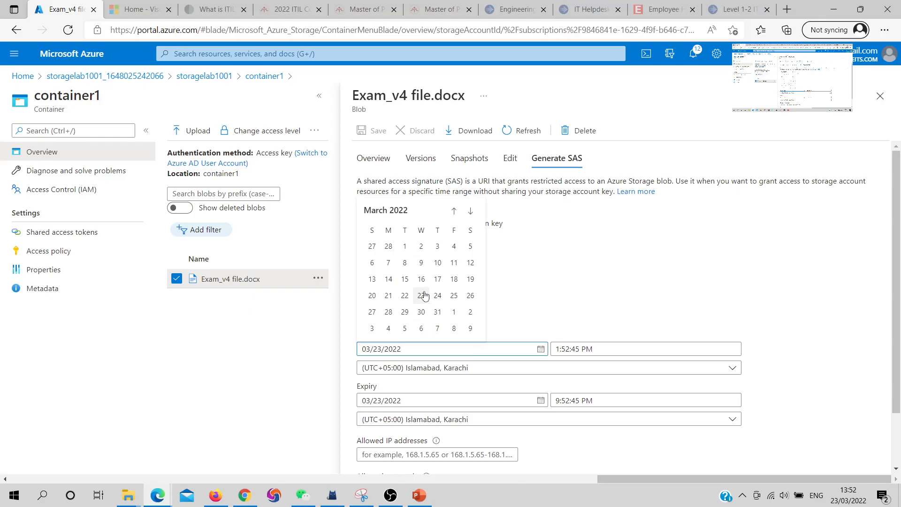
click(404, 293)
Grant Read, Add, Create, Write and Delete permissions for the blob and generate its SAS token and URL
scroll(460, 375, down, 1)
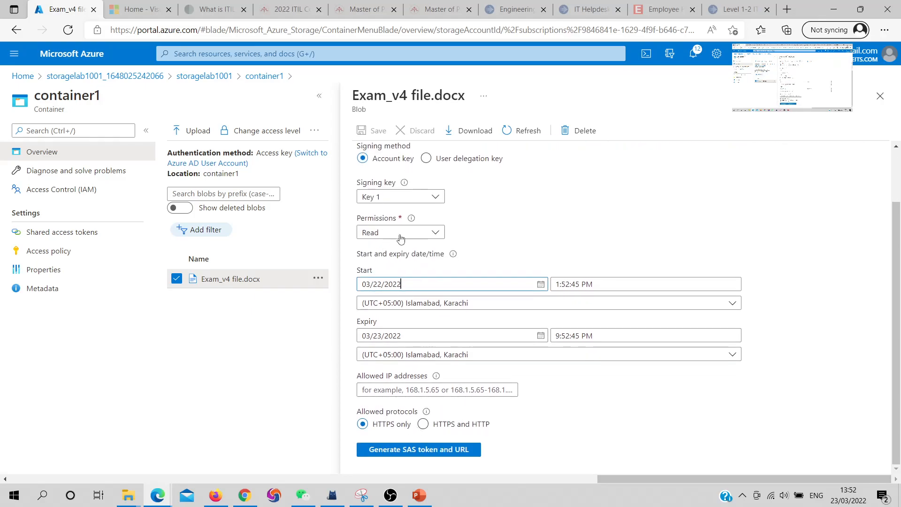
click(421, 240)
click(367, 286)
click(367, 267)
click(367, 305)
click(367, 324)
click(583, 432)
click(439, 450)
Copy the blob SAS URL, open it in the InPrivate window, and minimize that window
scroll(730, 375, down, 1)
scroll(730, 376, down, 1)
click(872, 458)
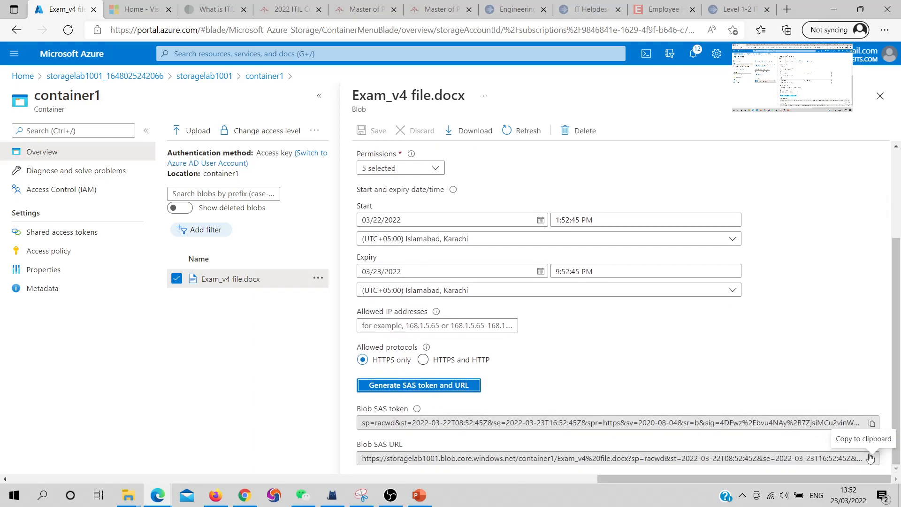
mouse_move(155, 497)
click(230, 438)
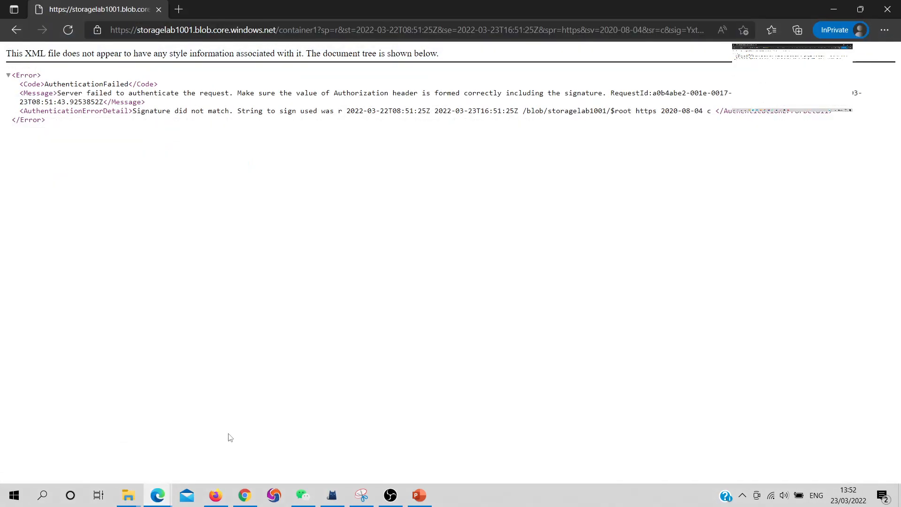
click(275, 27)
key(ctrl+v)
key(Return)
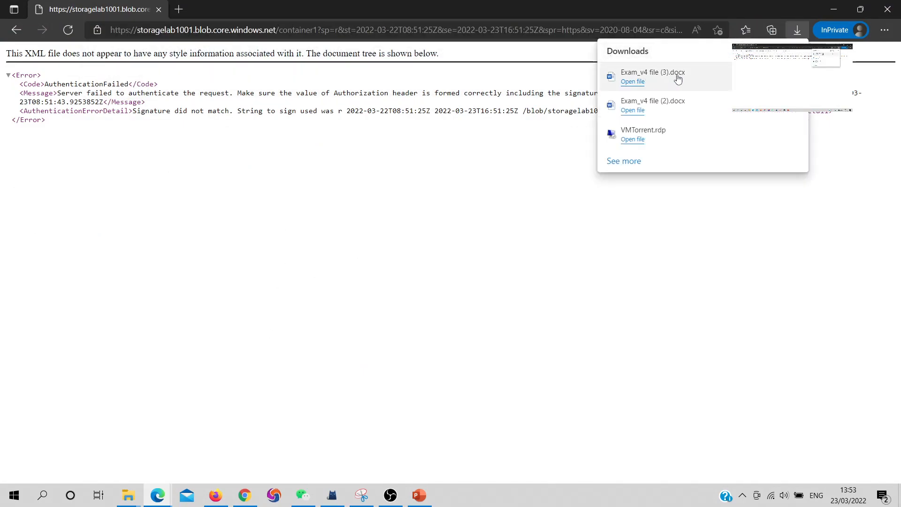
click(827, 10)
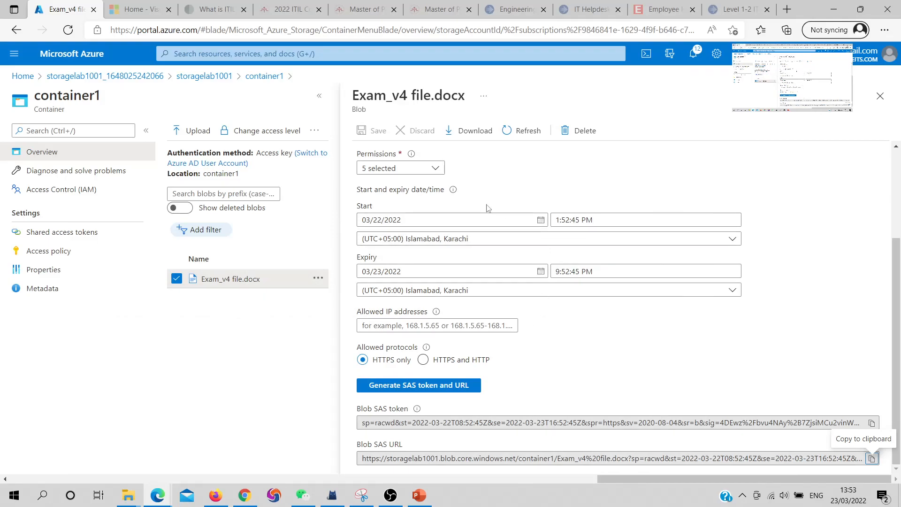
Close the blob pane and create a new file share named file1 in storagelab1001
click(880, 96)
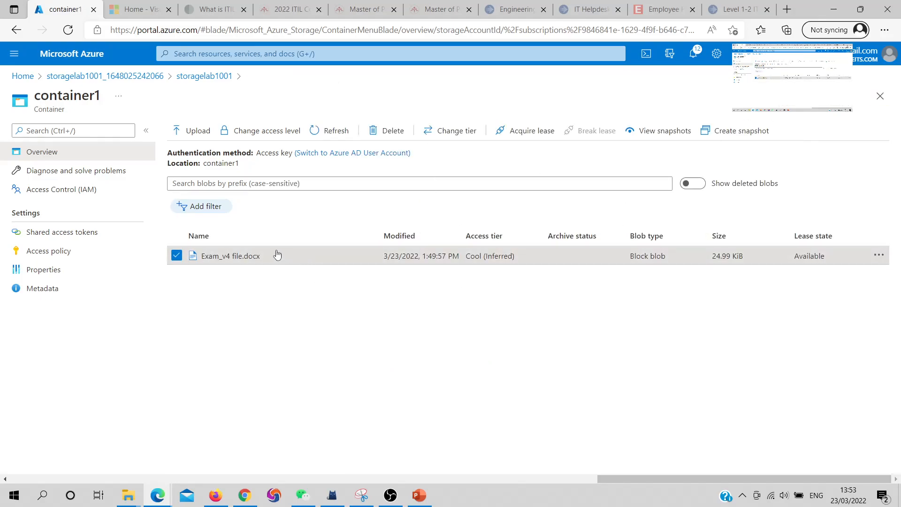
click(203, 76)
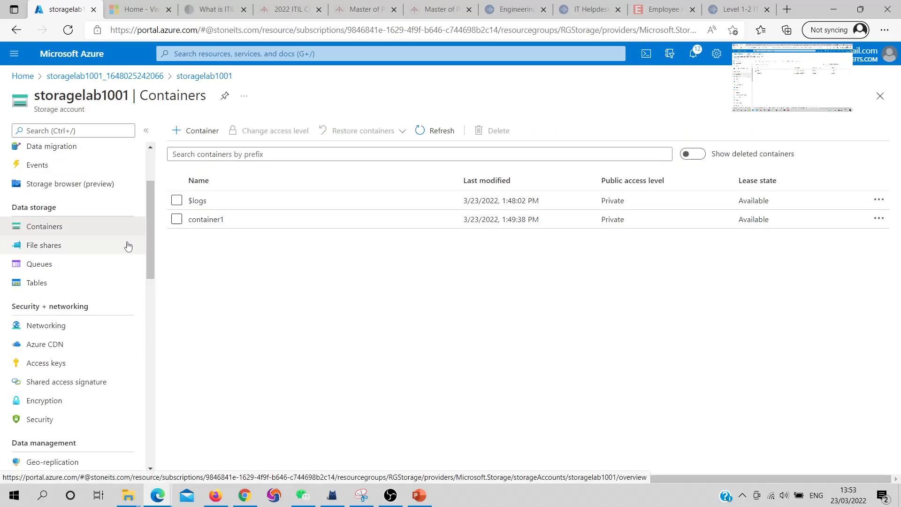
click(44, 247)
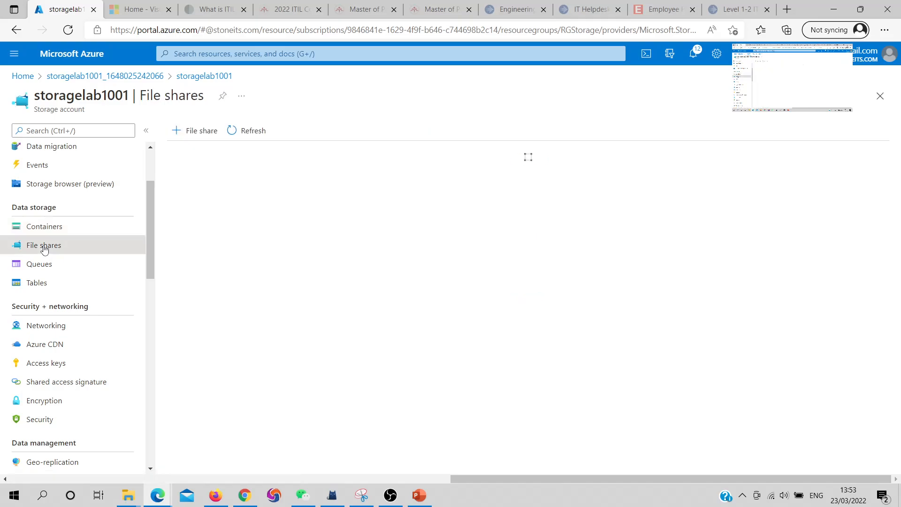
click(181, 133)
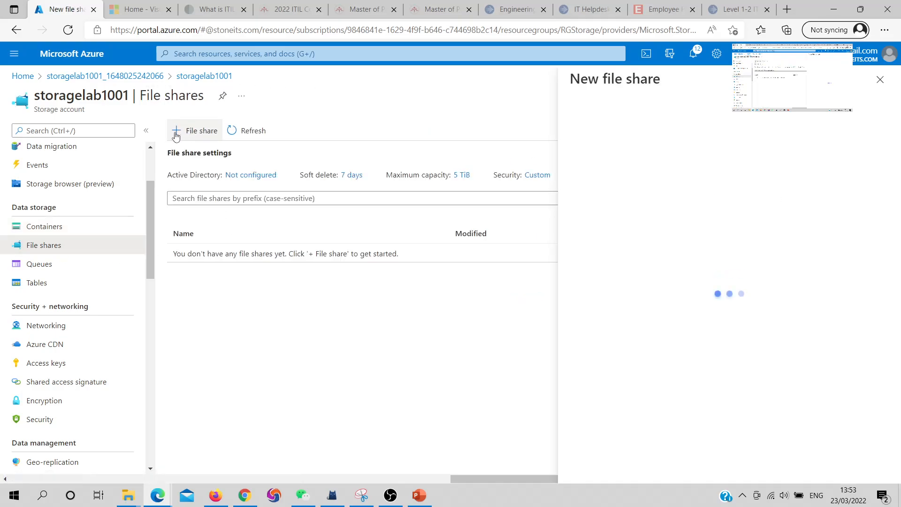
text(file1)
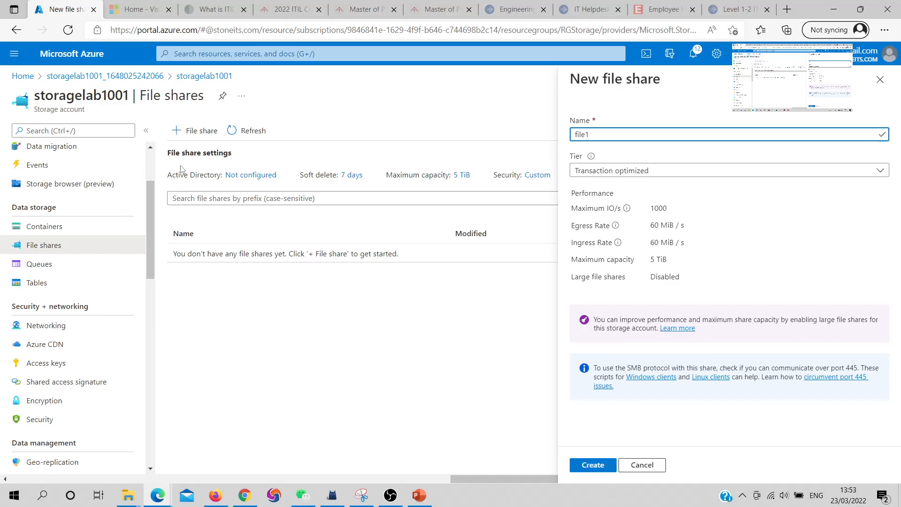
click(604, 471)
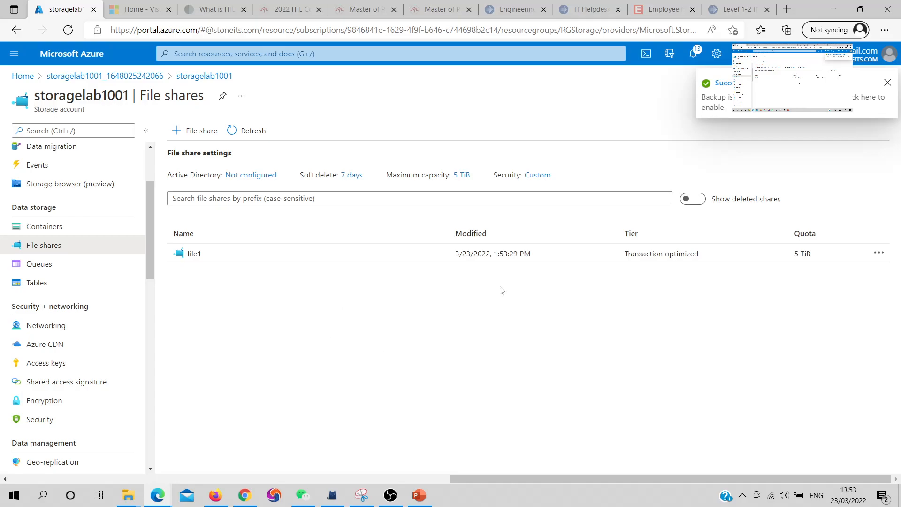
Open file share file1 and upload New Microsoft Word Document.docx from the Desktop
click(193, 253)
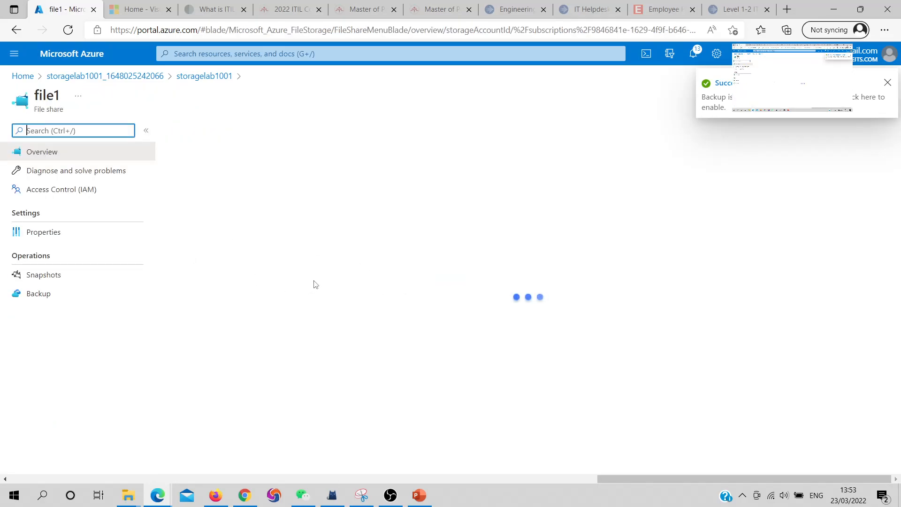
click(244, 131)
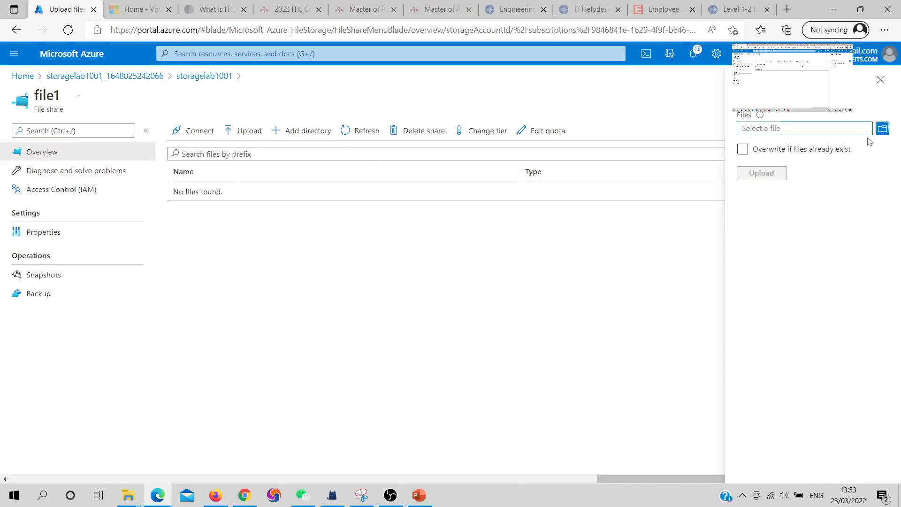
click(886, 130)
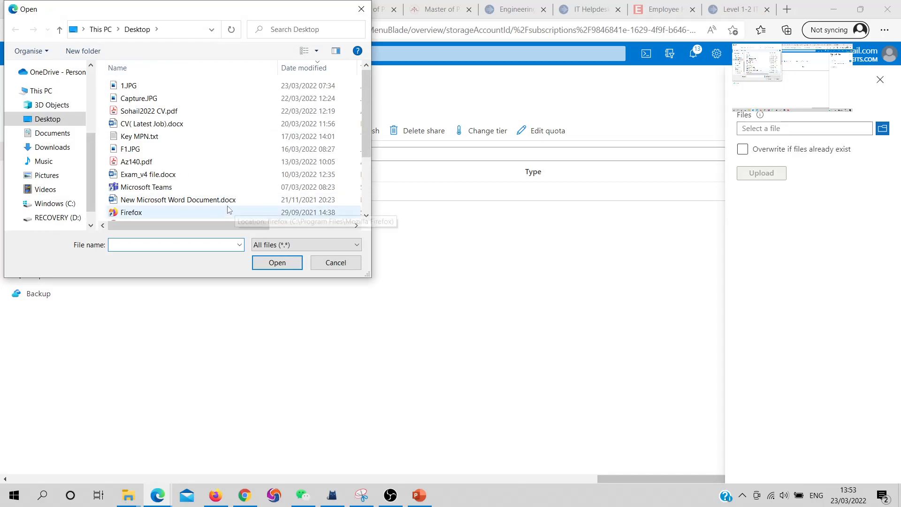
scroll(192, 154, down, 3)
double_click(178, 112)
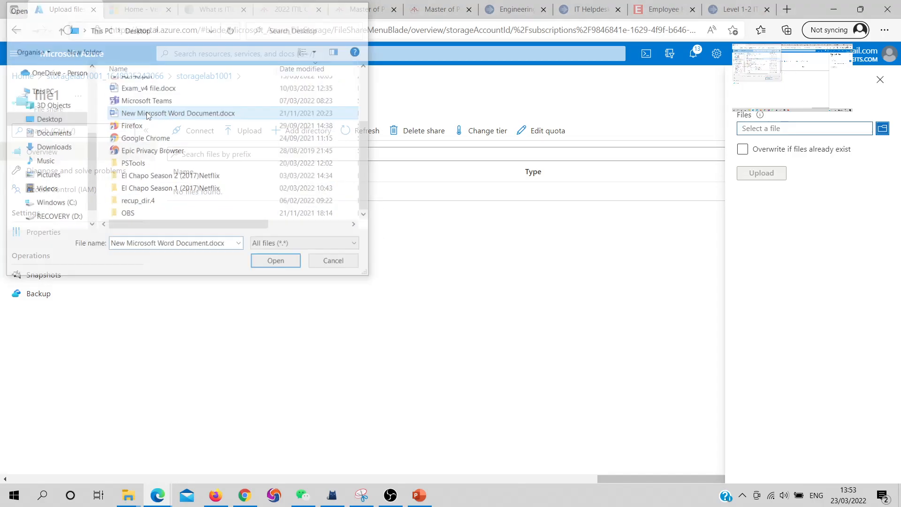
click(771, 176)
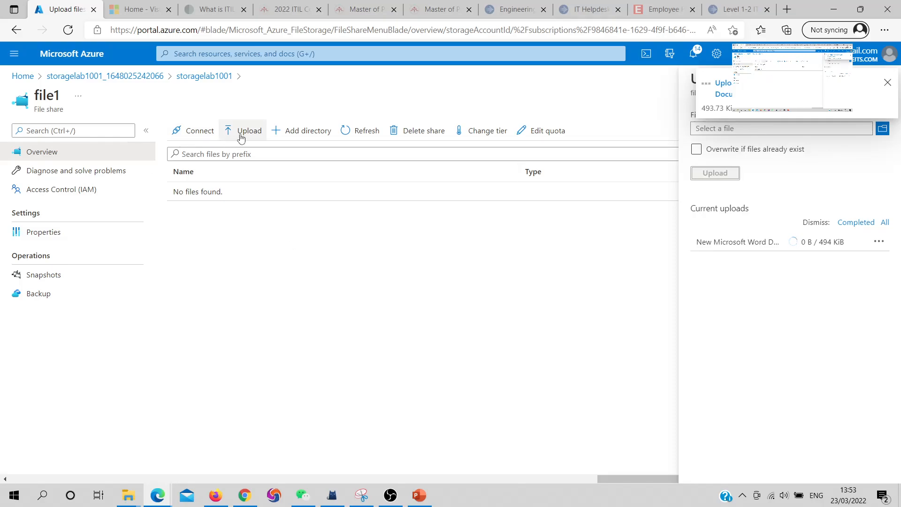
Open the Connect pane for file1 and review the Windows drive letter options and mount script
click(201, 133)
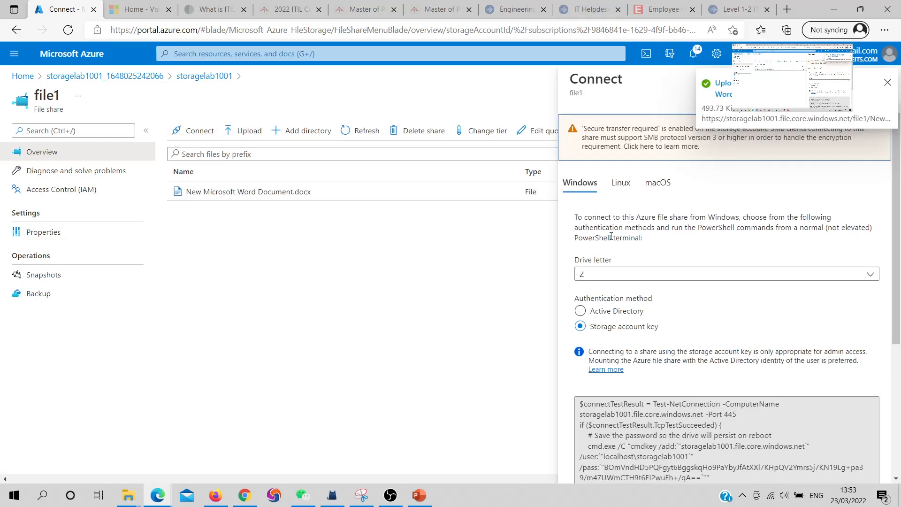
click(623, 275)
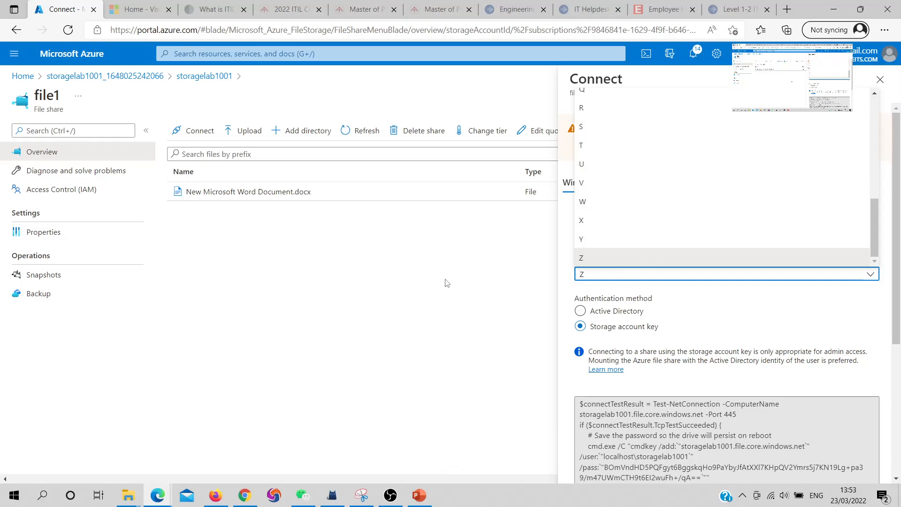
click(473, 349)
scroll(695, 270, down, 3)
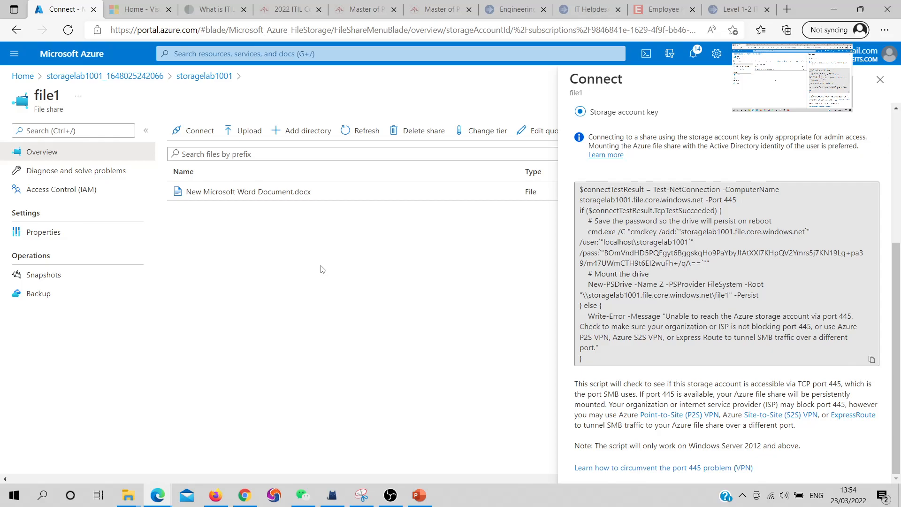
In storagelab1001 Networking, allow access from selected networks and start adding an existing virtual network
click(202, 76)
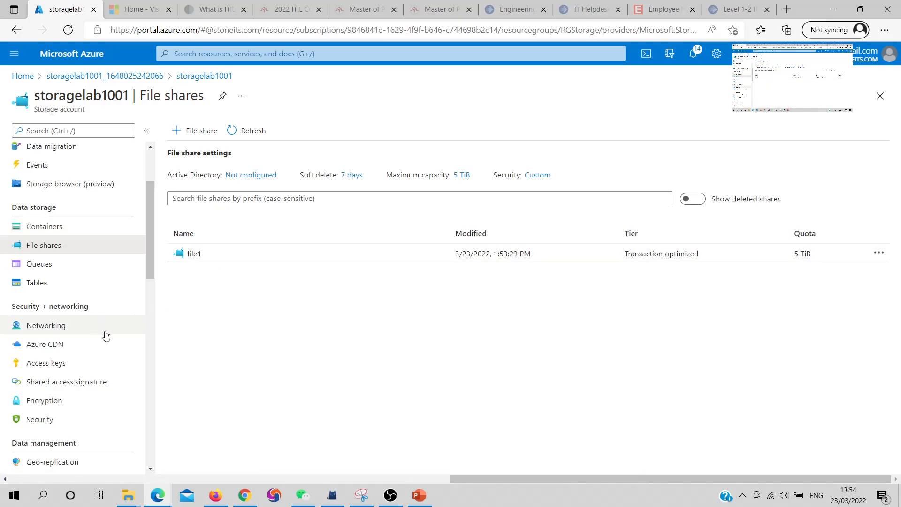
click(54, 328)
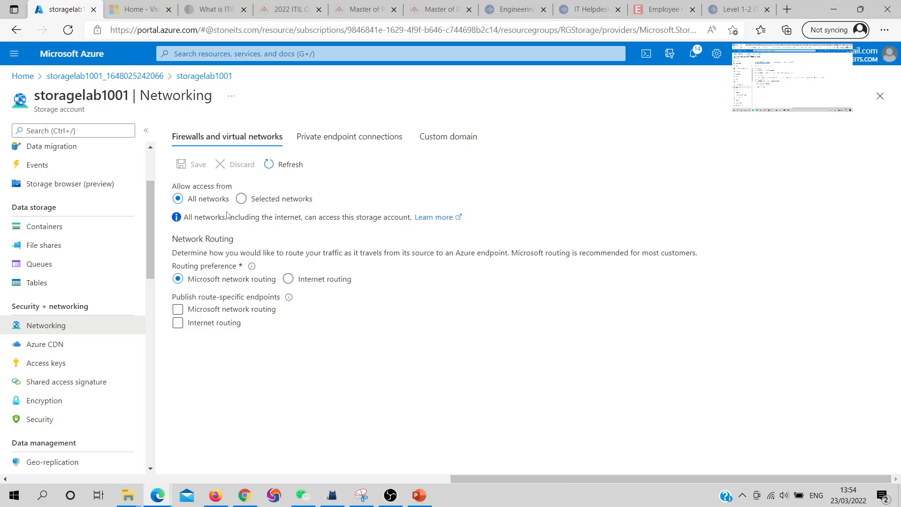
click(241, 199)
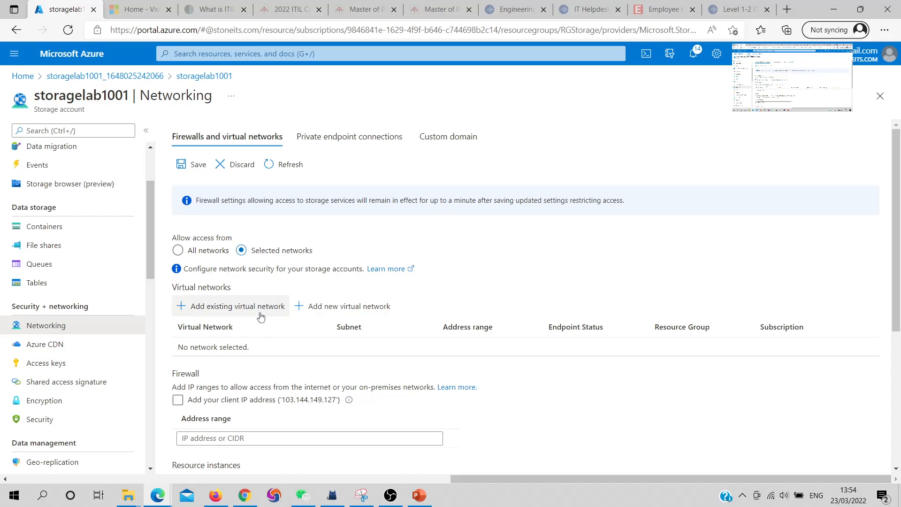
click(187, 311)
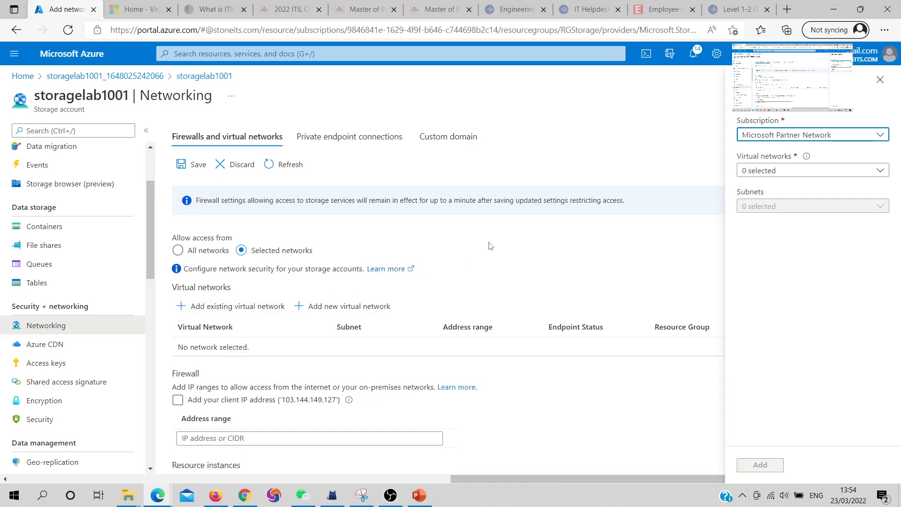
Inspect the subscription in the Add networks pane and the firewall and exception settings, then close the pane without adding a network
click(783, 135)
click(580, 272)
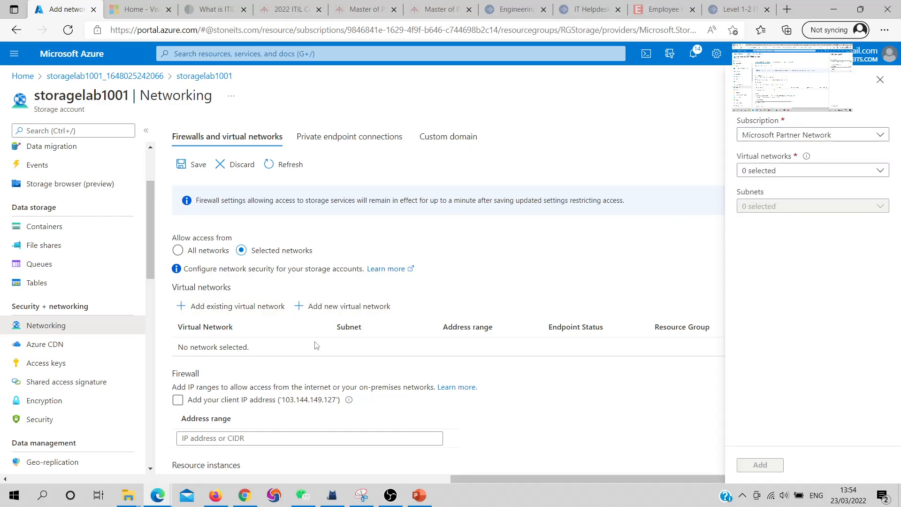
scroll(315, 347, down, 2)
click(220, 332)
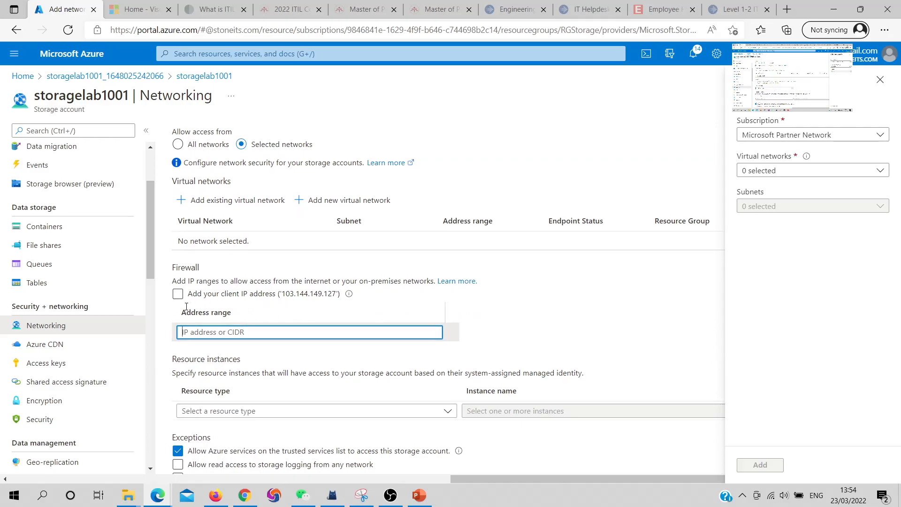
scroll(265, 319, down, 2)
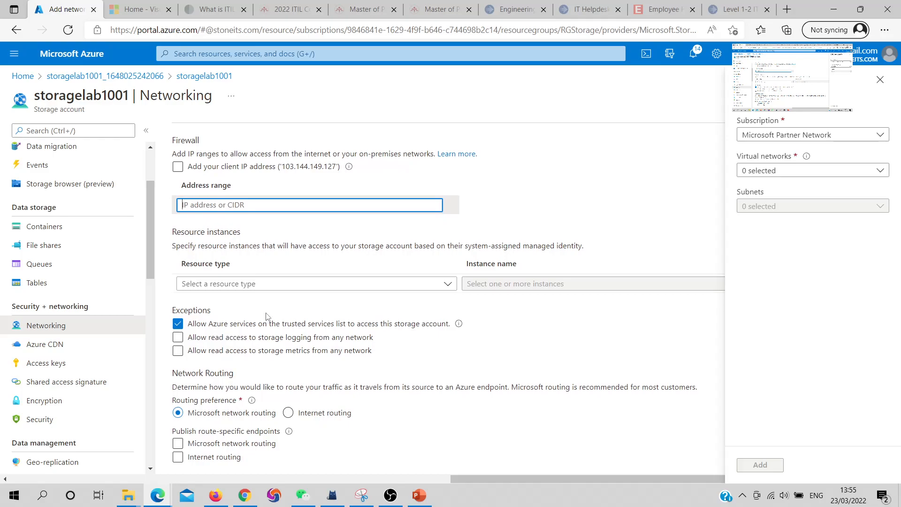
scroll(265, 319, up, 4)
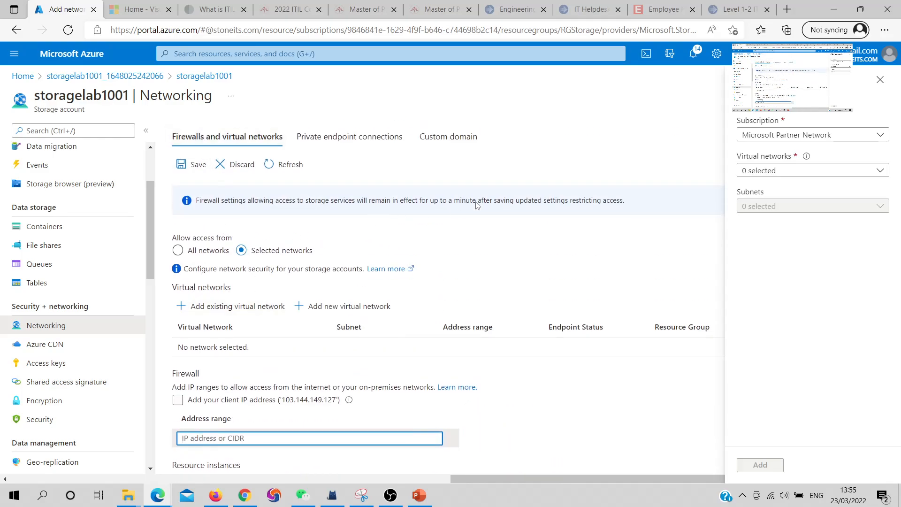
click(881, 81)
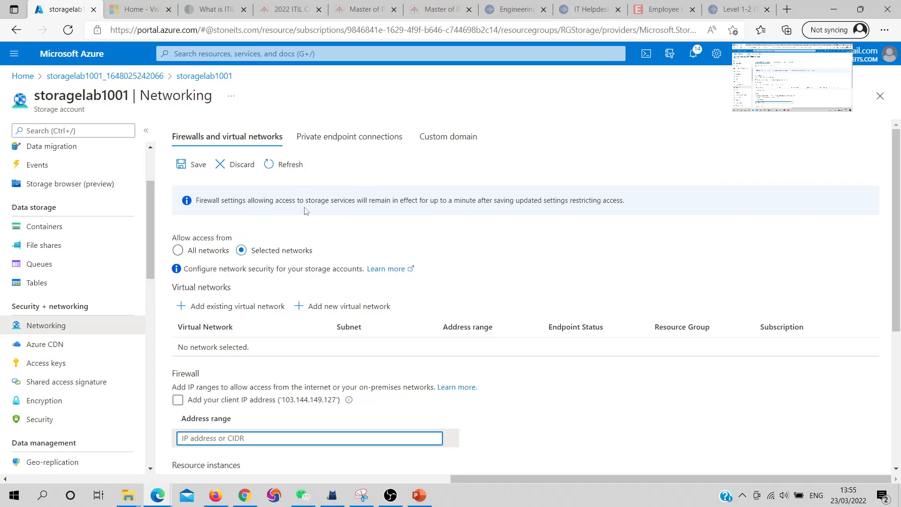
Switch access to all networks with Internet routing, then return to the storagelab1001 overview, discarding the unsaved networking edits
click(357, 139)
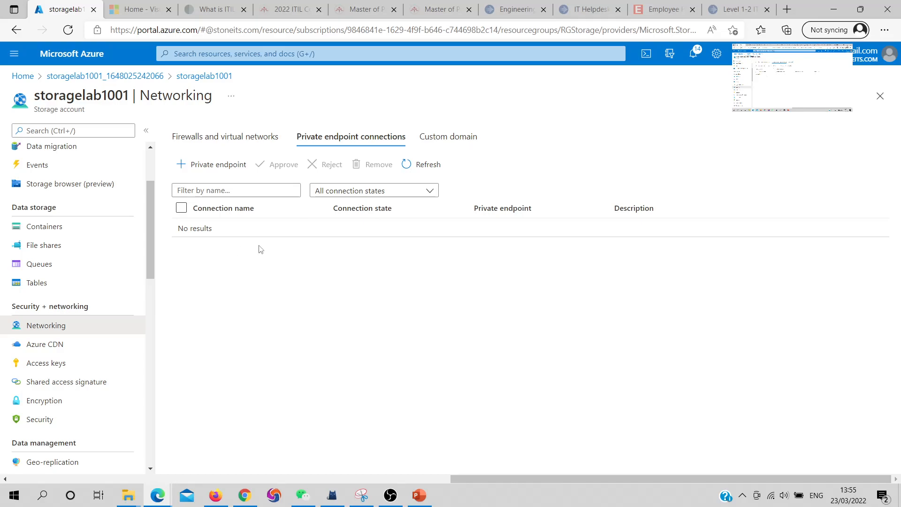
click(193, 136)
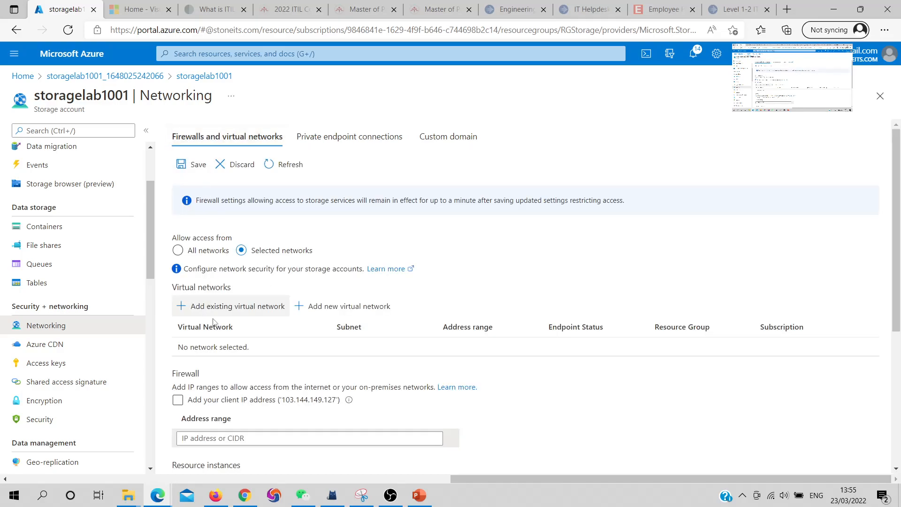
scroll(220, 317, down, 3)
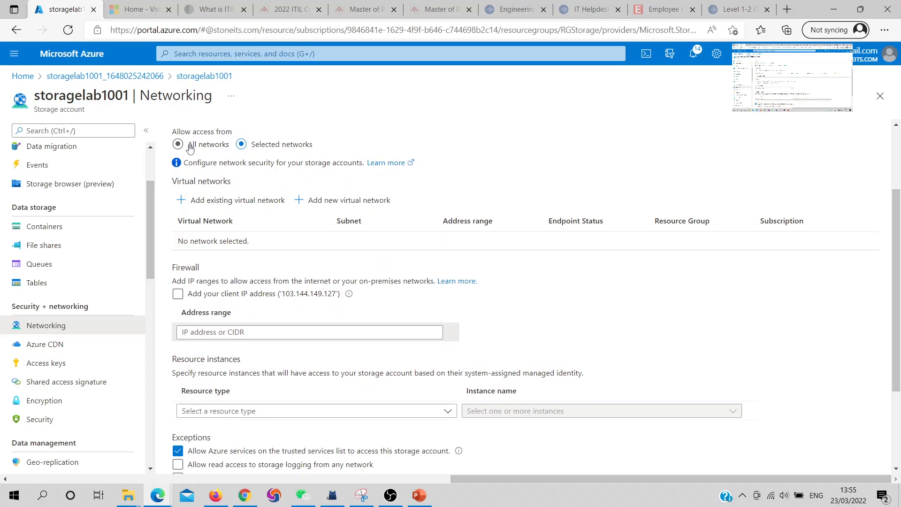
click(190, 147)
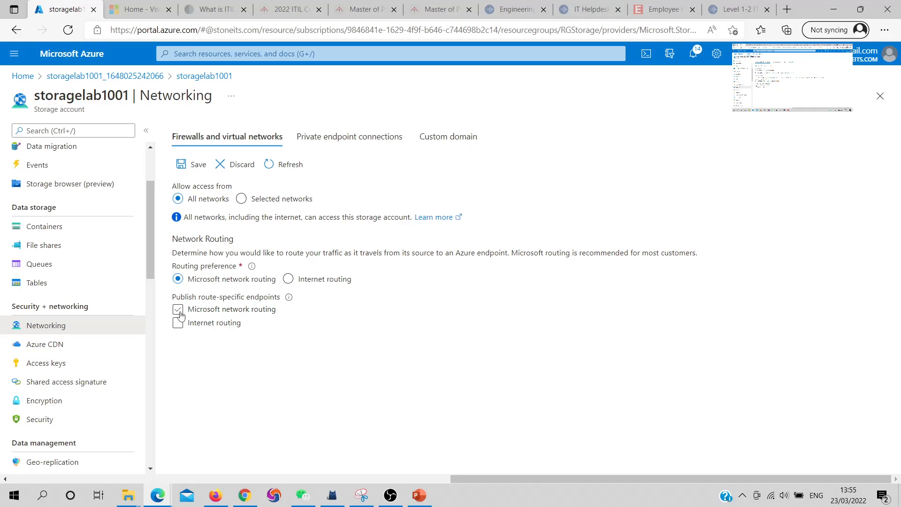
click(289, 282)
click(290, 324)
click(186, 80)
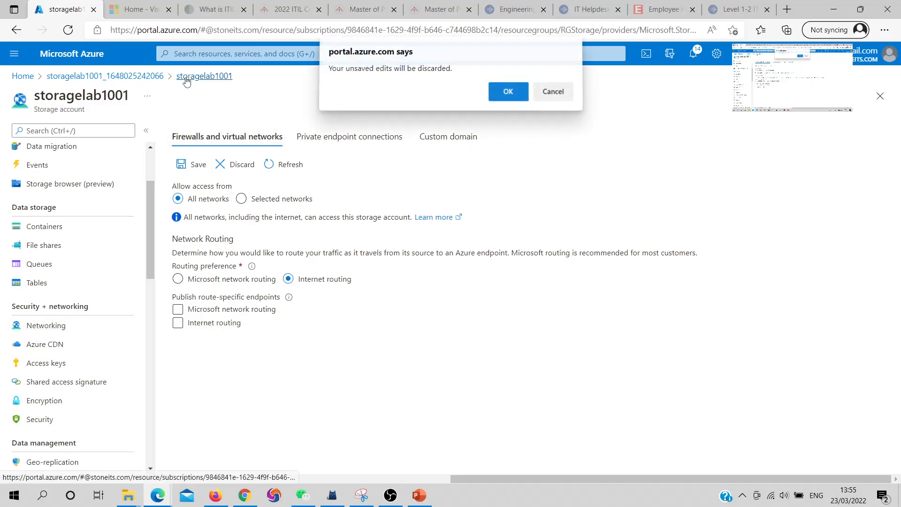
click(498, 96)
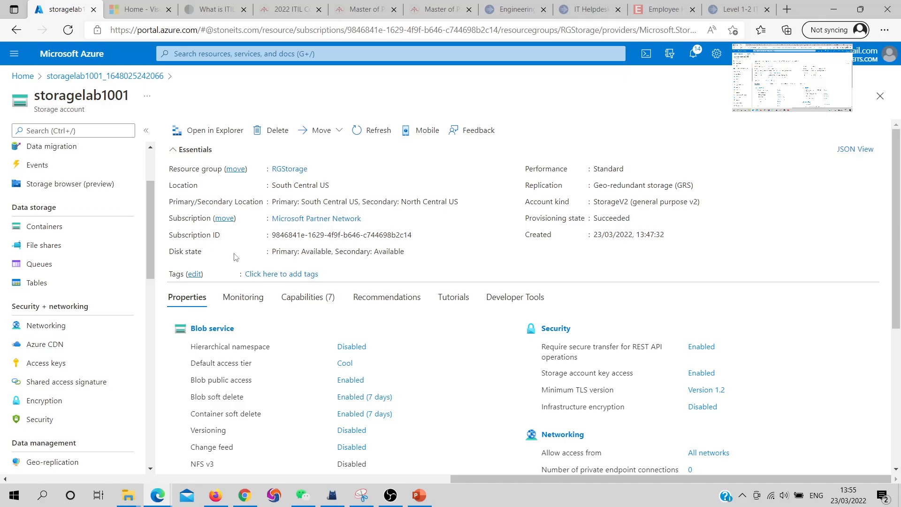
scroll(244, 233, down, 2)
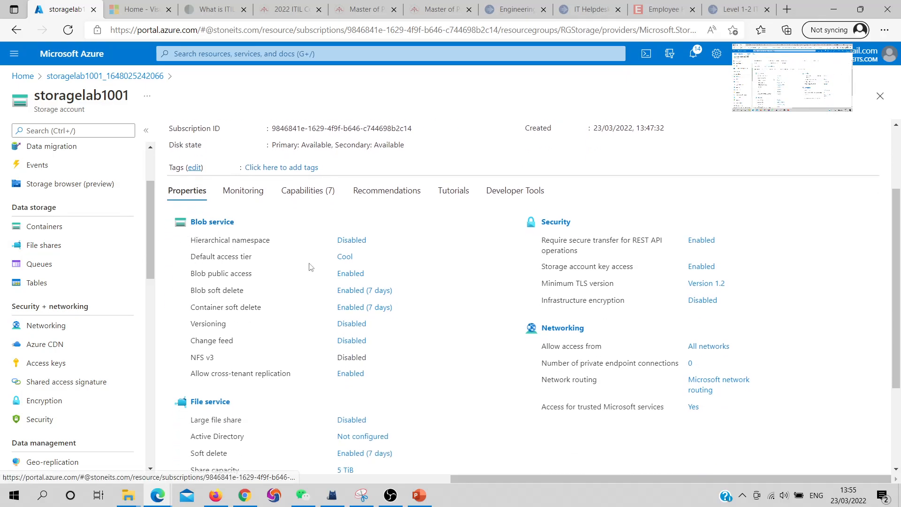